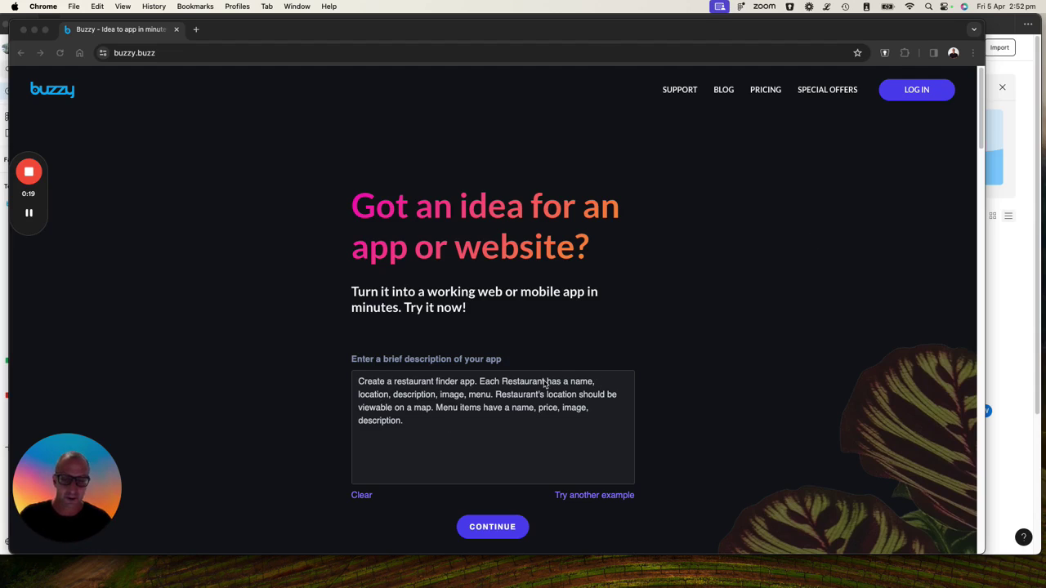
# Submit the restaurant finder app description and start entering the account email address
pyautogui.click(492, 512)
pyautogui.click(492, 527)
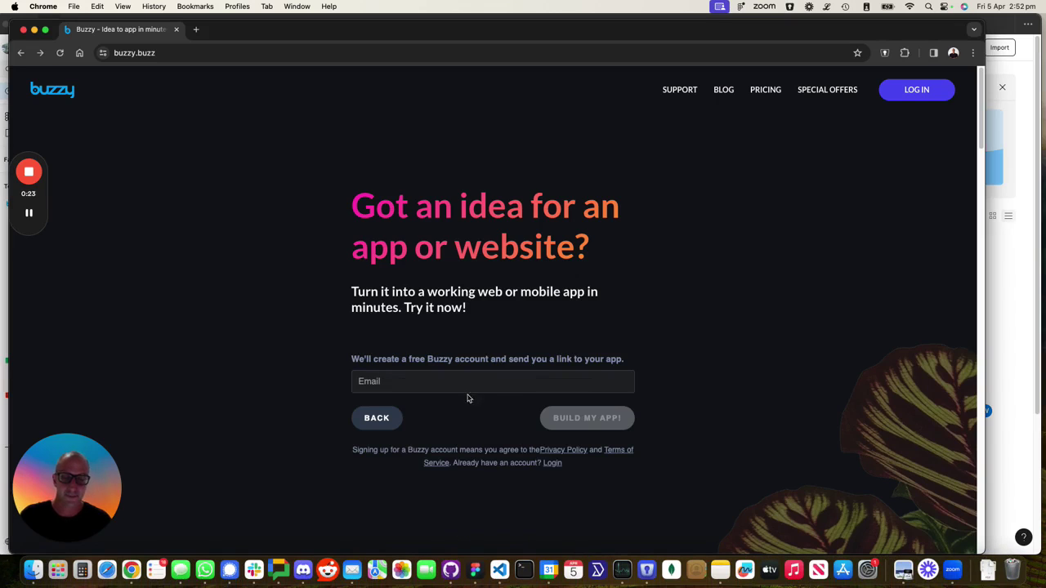
pyautogui.click(426, 384)
pyautogui.write('adam.gma')
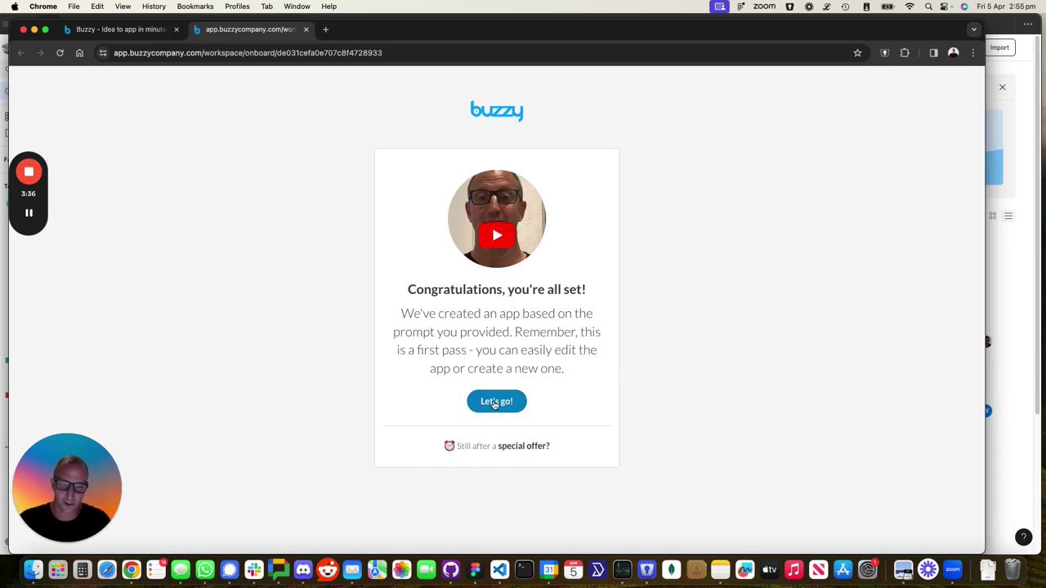
# Open Buzzy Dine Finder in the editor, dismiss the app-created summary, and scroll to Featured Restaurants
pyautogui.click(496, 404)
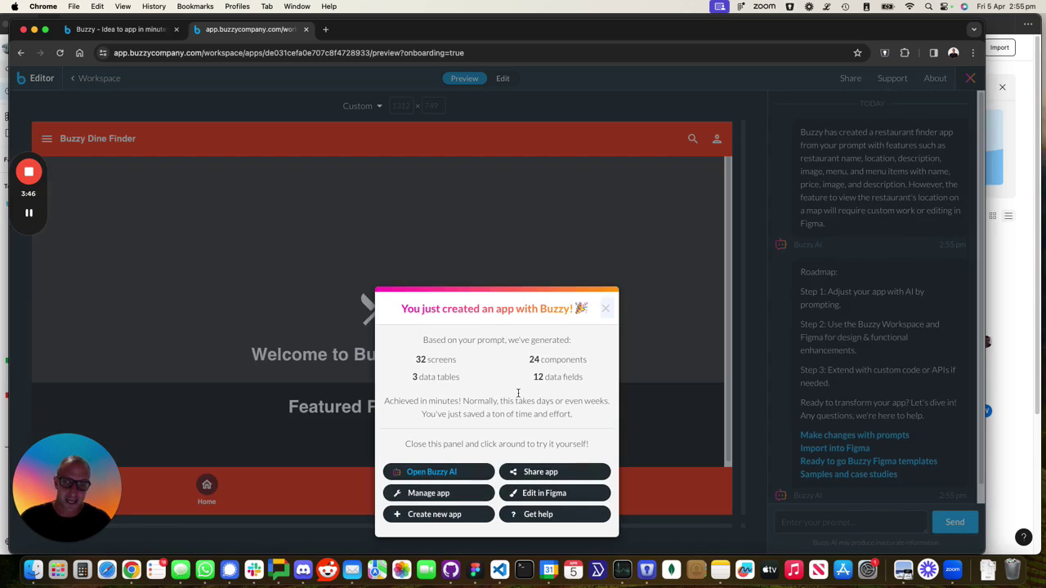
pyautogui.click(604, 309)
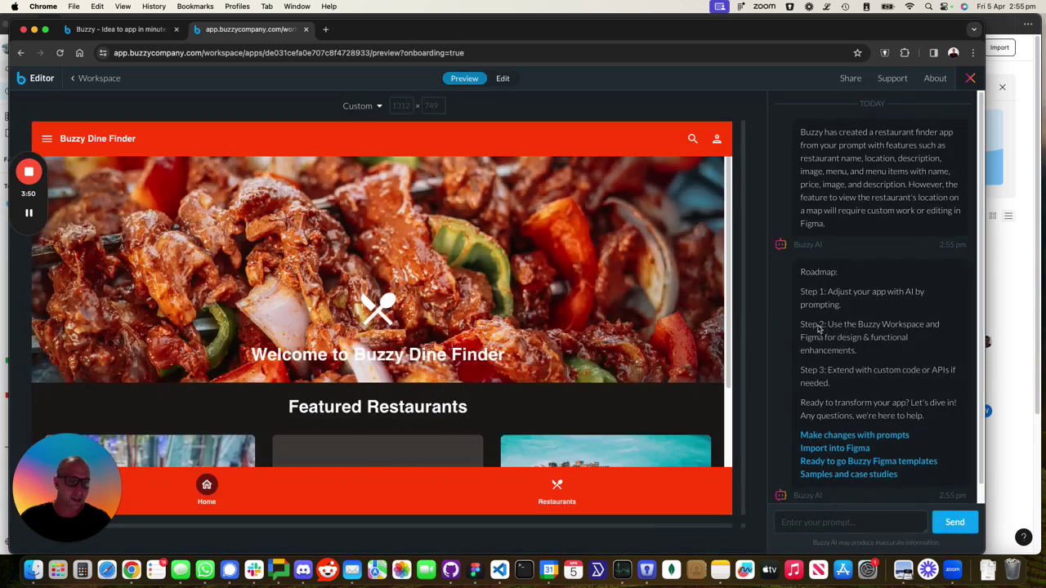
pyautogui.scroll(-1, 835, 382)
pyautogui.scroll(-2, 631, 400)
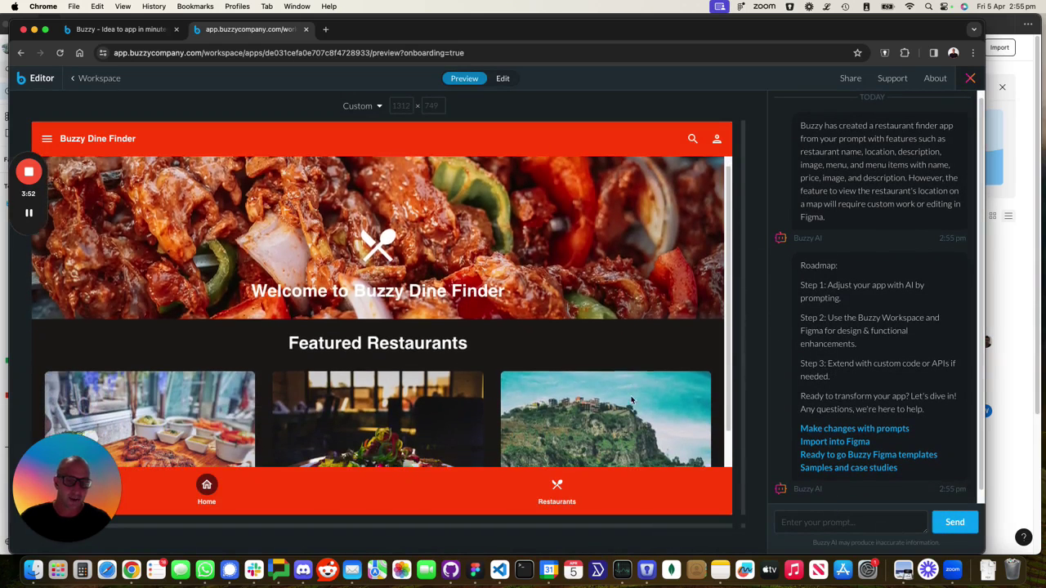
pyautogui.scroll(-1, 631, 400)
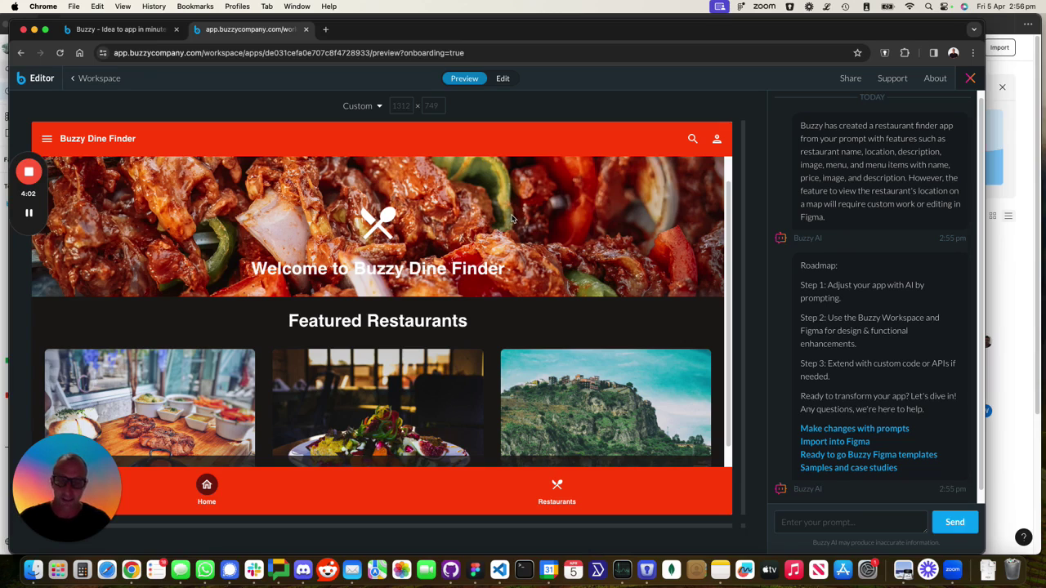
pyautogui.scroll(-3, 467, 212)
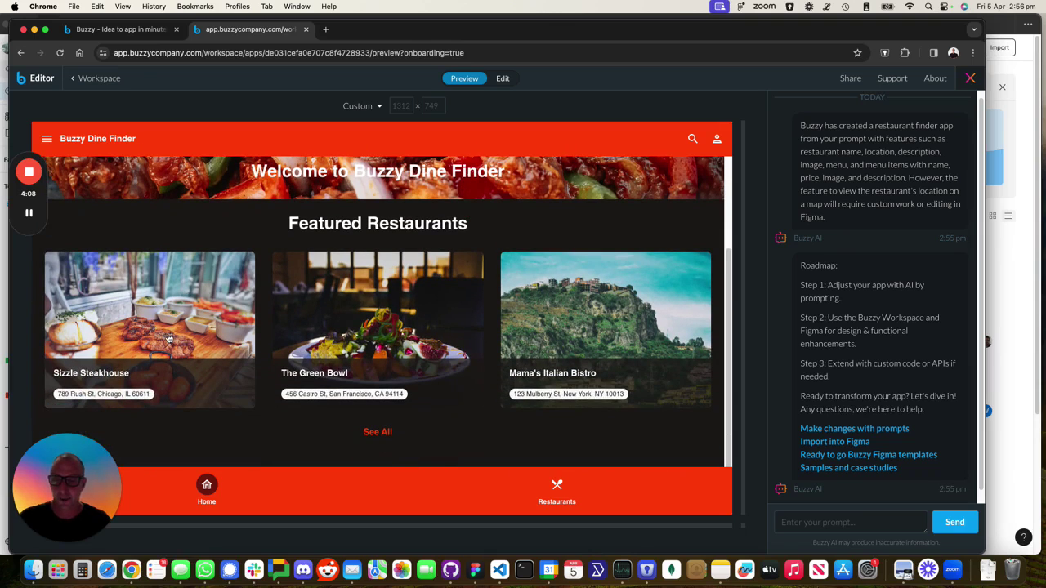
# Open Sizzle Steakhouse details, scroll through its menu items, and view then close the Share panel
pyautogui.click(147, 324)
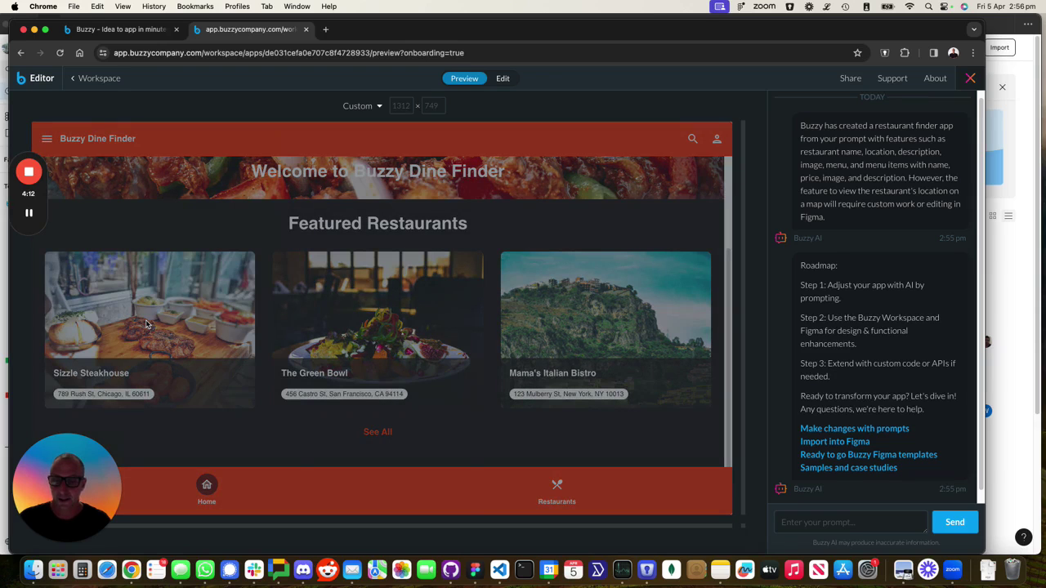
pyautogui.scroll(-5, 327, 381)
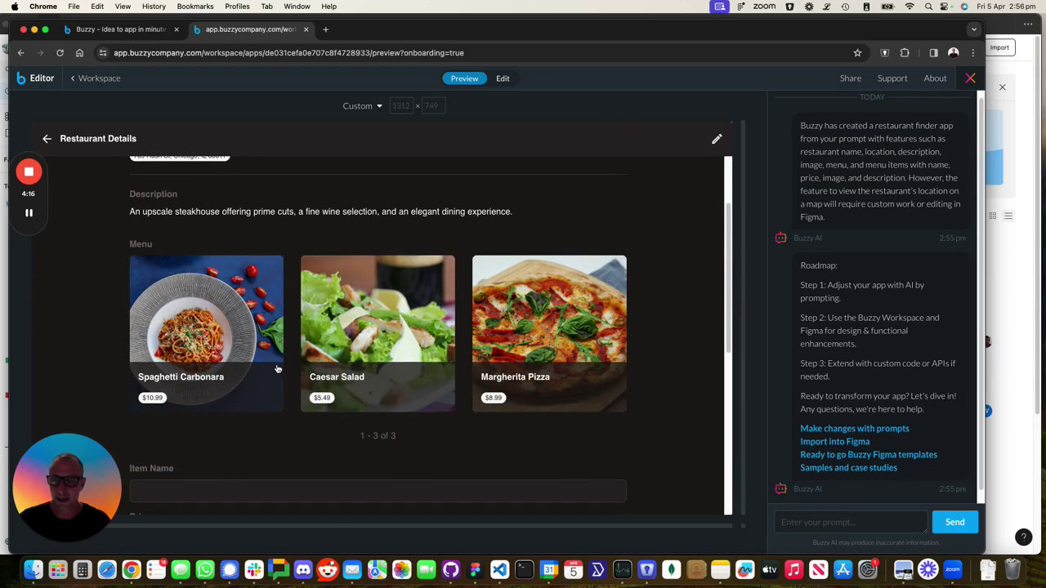
pyautogui.scroll(-4, 278, 368)
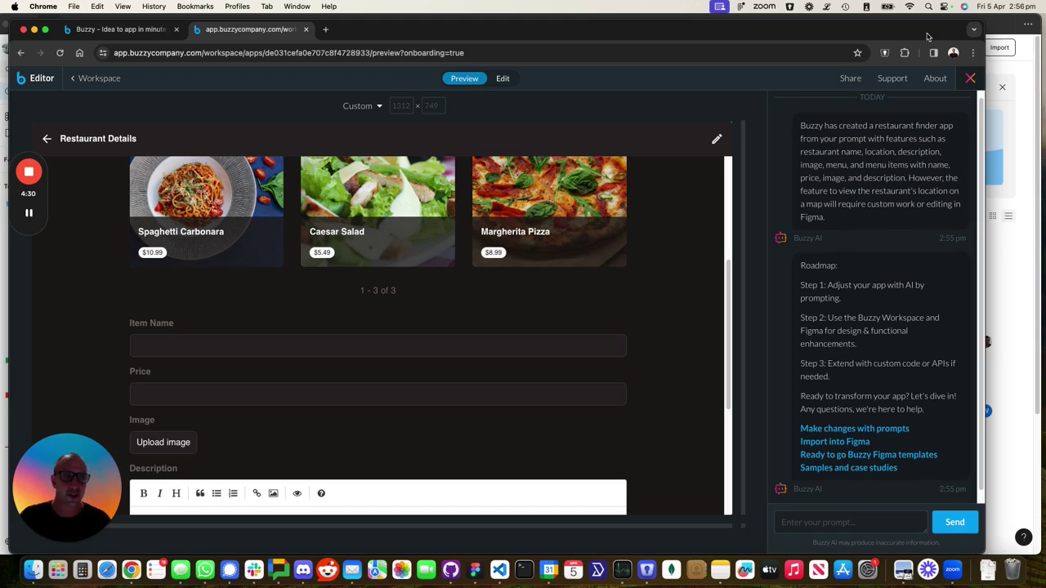
pyautogui.click(853, 79)
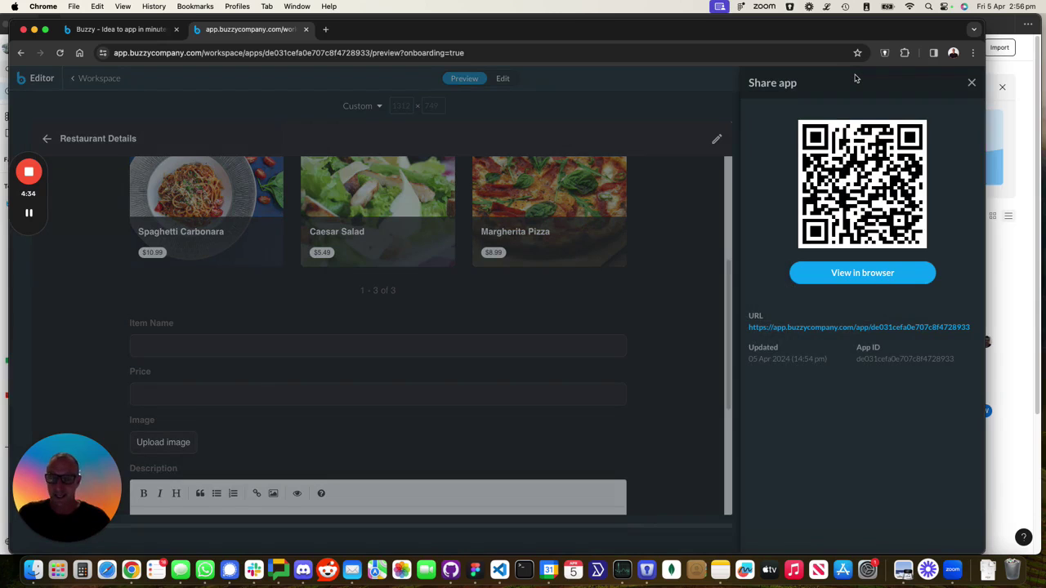
pyautogui.click(971, 83)
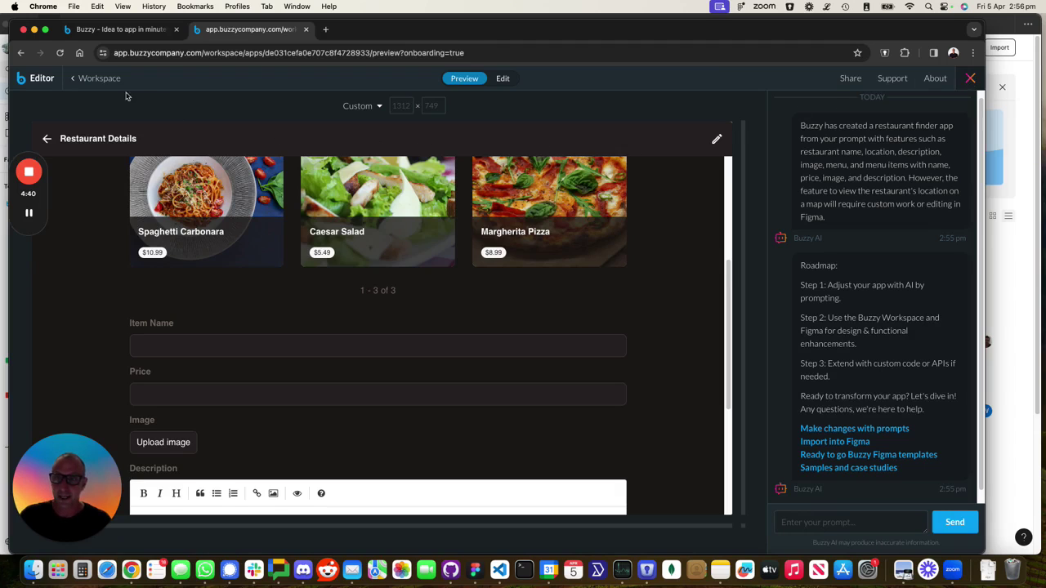
# Return to the workspace, view the app's Brief, then open its Data tables
pyautogui.click(99, 78)
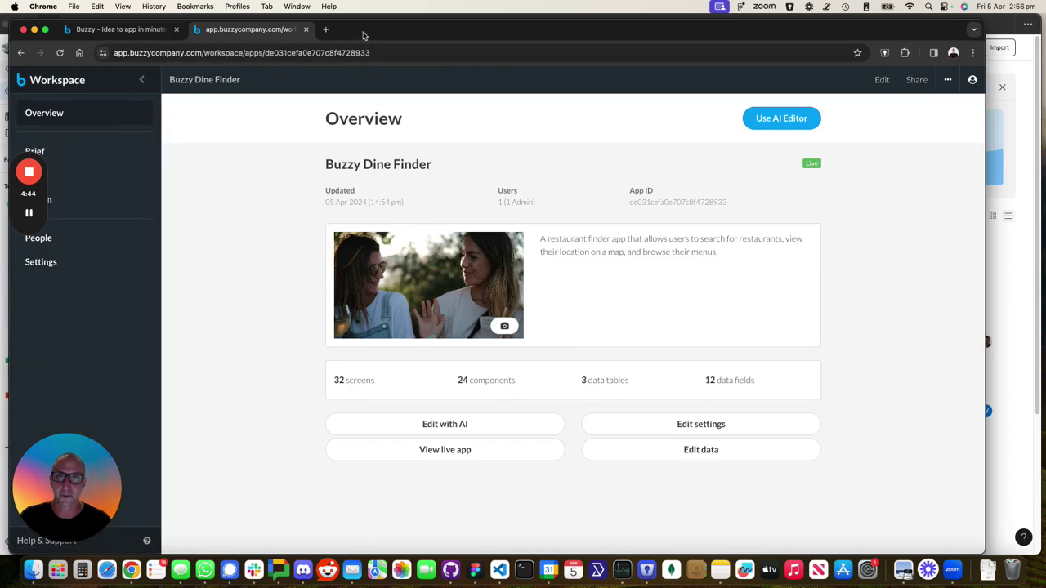
pyautogui.moveTo(364, 34); pyautogui.dragTo(409, 33)
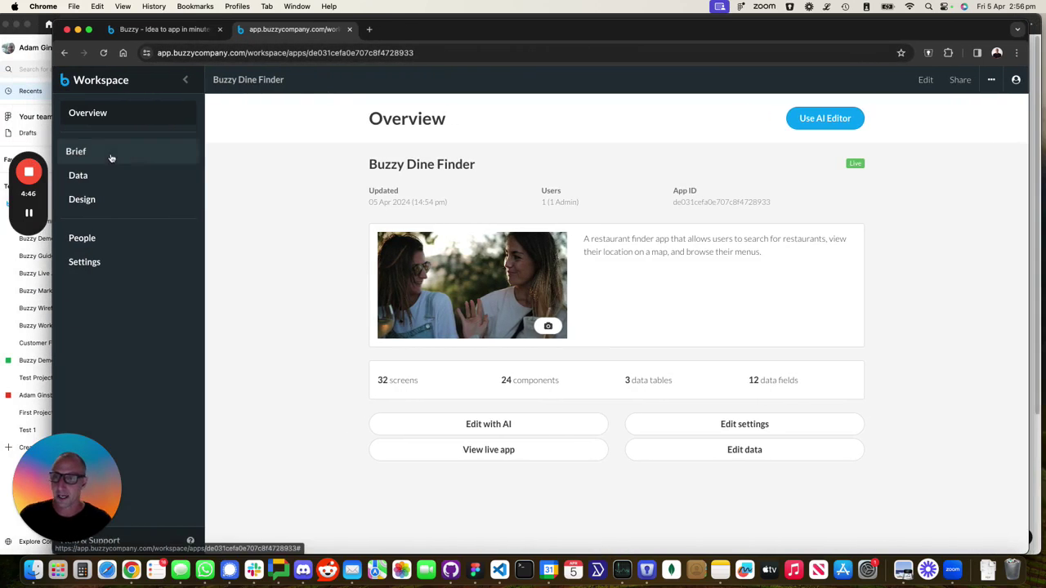
pyautogui.click(76, 152)
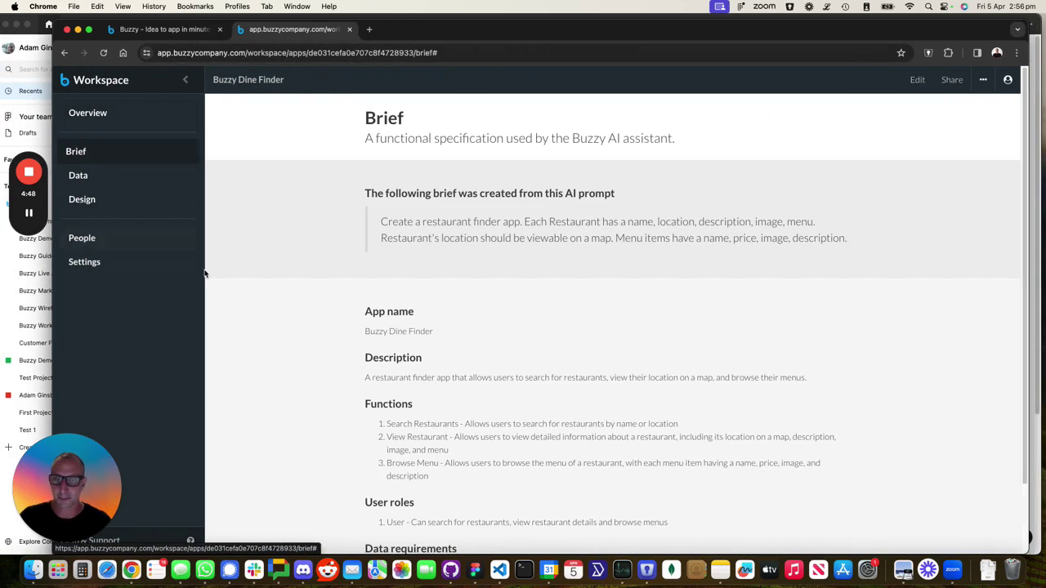
pyautogui.scroll(-2, 308, 367)
pyautogui.click(93, 176)
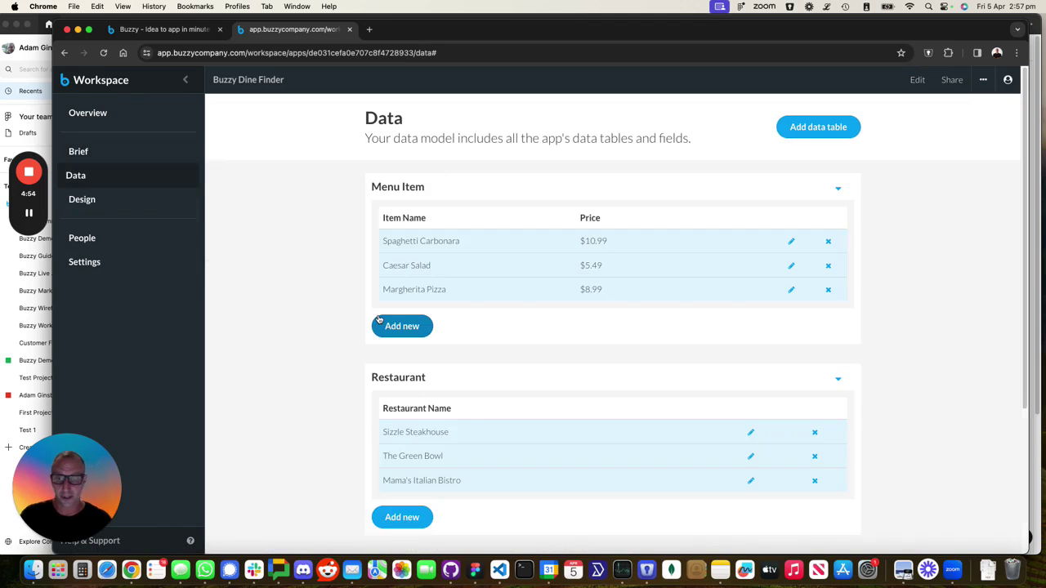
pyautogui.scroll(-3, 340, 381)
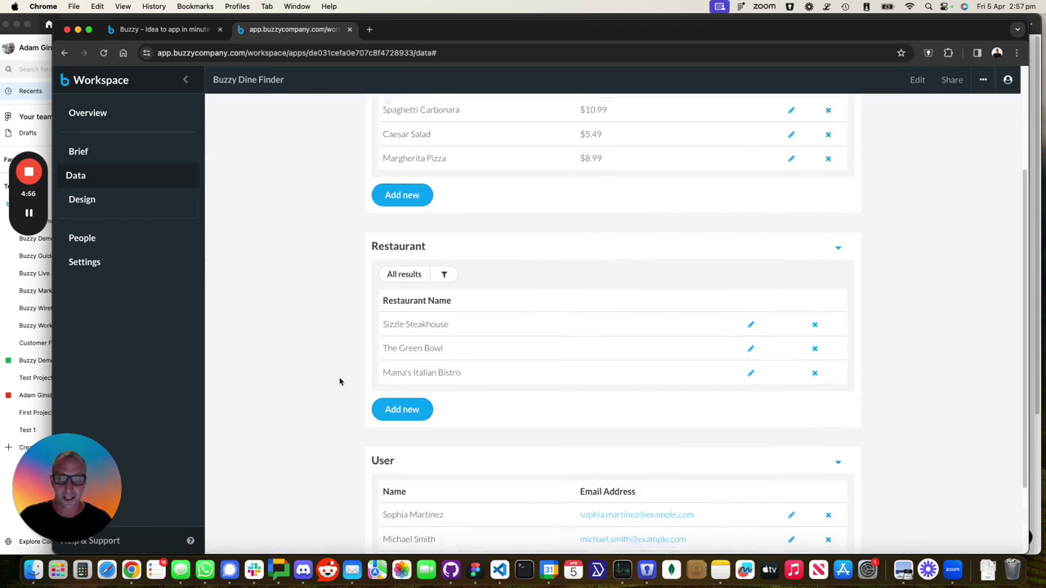
# Inspect the Sizzle Steakhouse record's details, then close it
pyautogui.click(441, 325)
pyautogui.scroll(-1, 311, 373)
pyautogui.scroll(-3, 310, 372)
pyautogui.scroll(3, 311, 373)
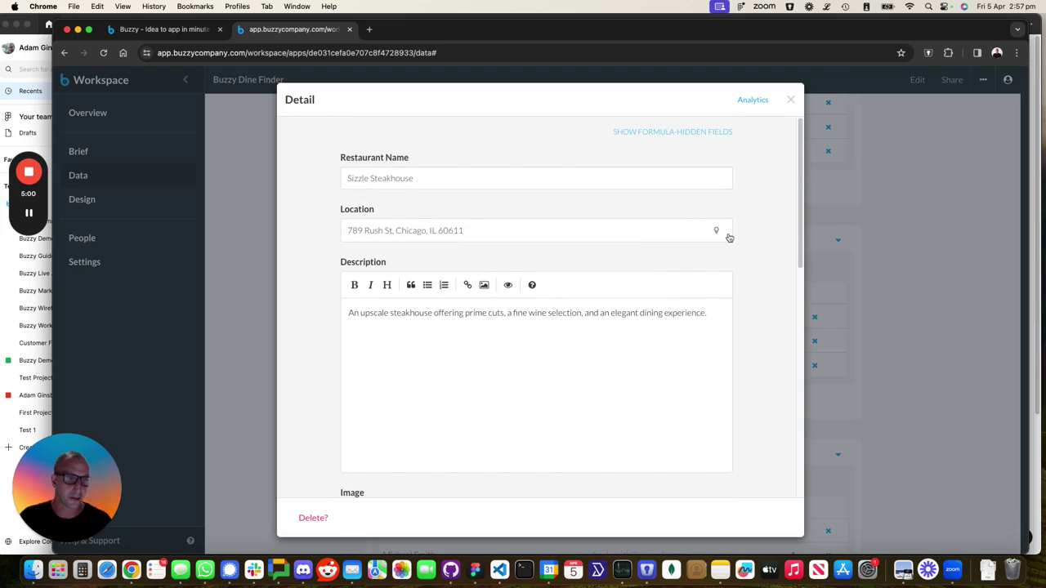
pyautogui.scroll(-5, 311, 374)
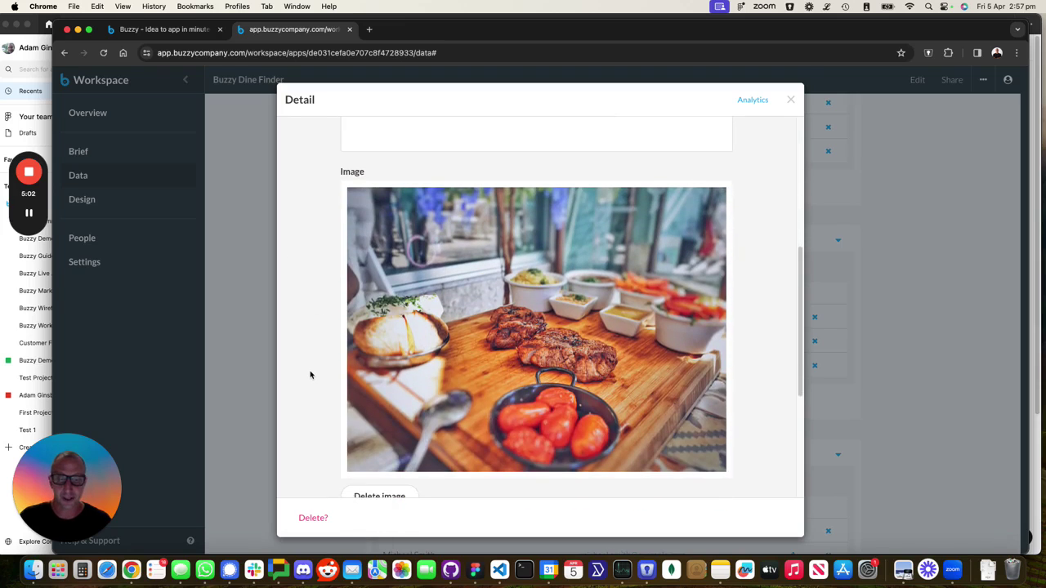
pyautogui.scroll(-2, 318, 414)
pyautogui.scroll(-3, 318, 414)
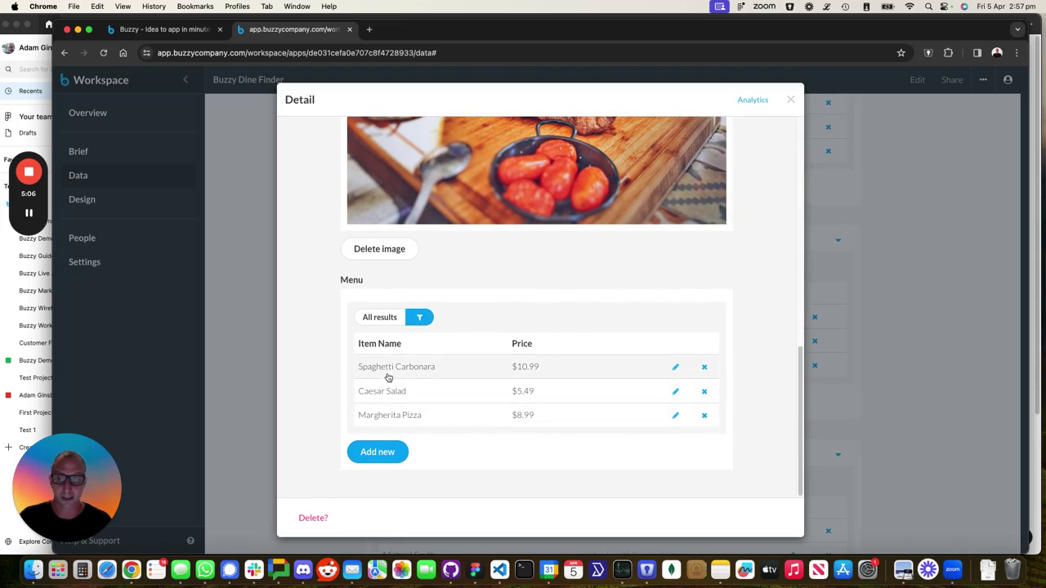
pyautogui.click(790, 101)
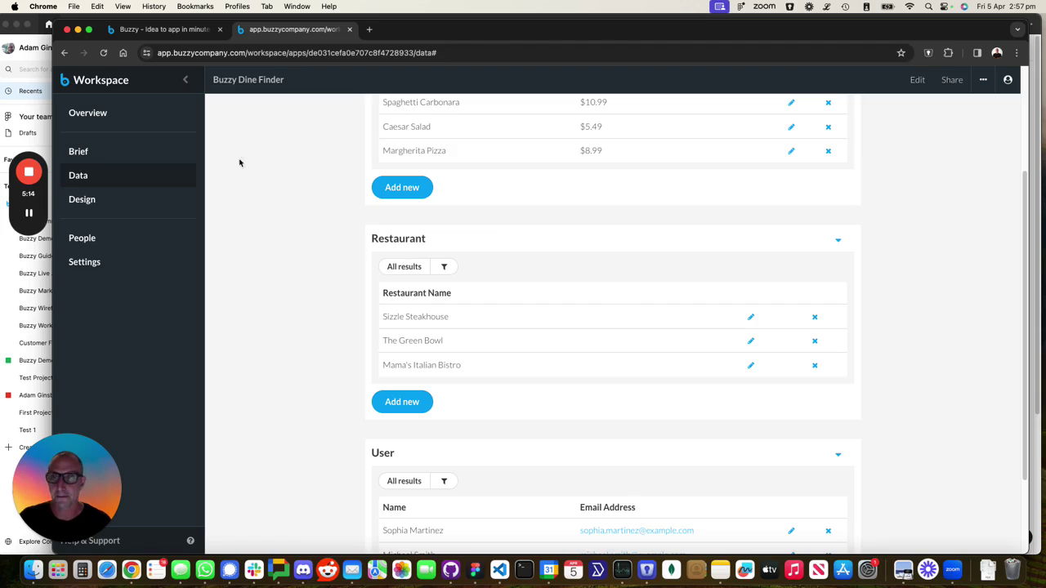
# From the Design section, open the Buzzy UI Kit's community page and open it in Figma
pyautogui.click(80, 199)
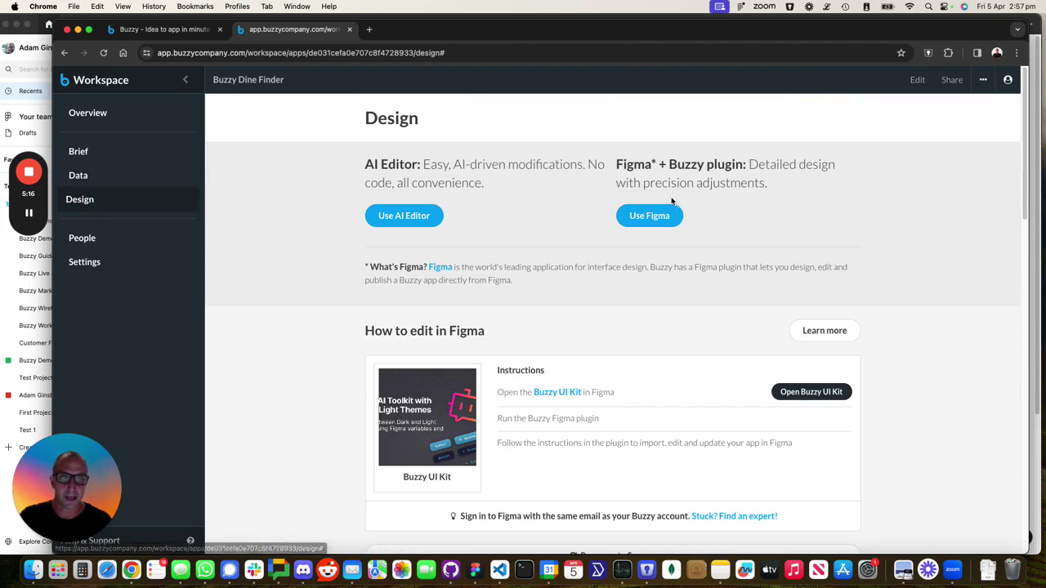
pyautogui.click(809, 393)
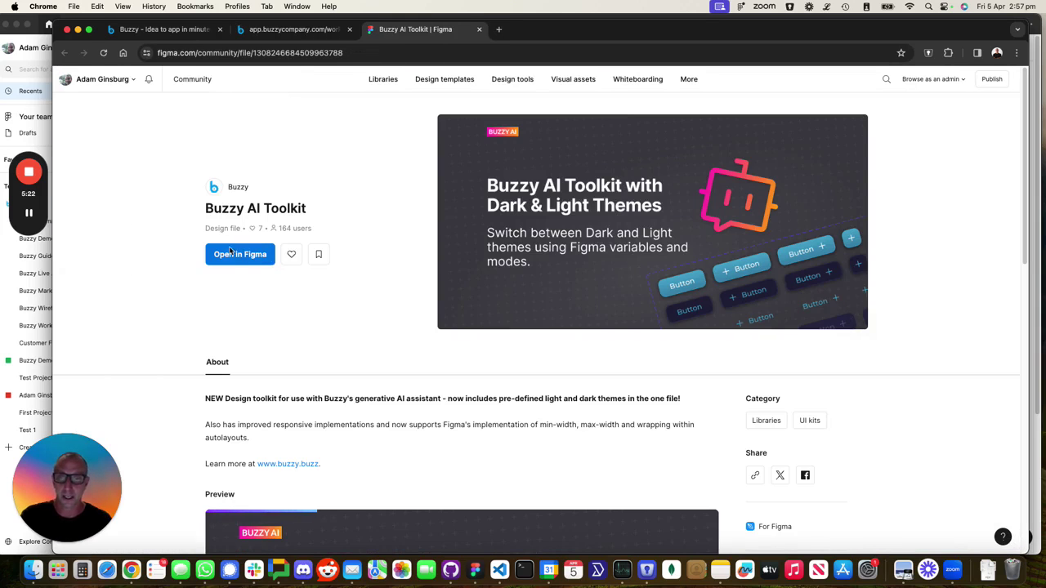
pyautogui.click(233, 255)
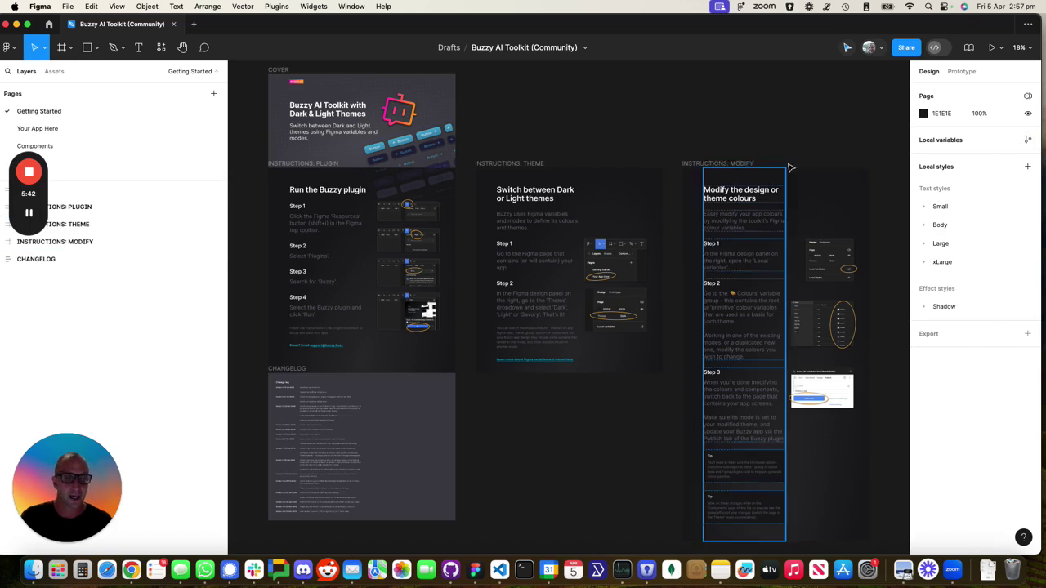
# Browse the Inspiration page's layout examples
pyautogui.hscroll(5, 860, 140)
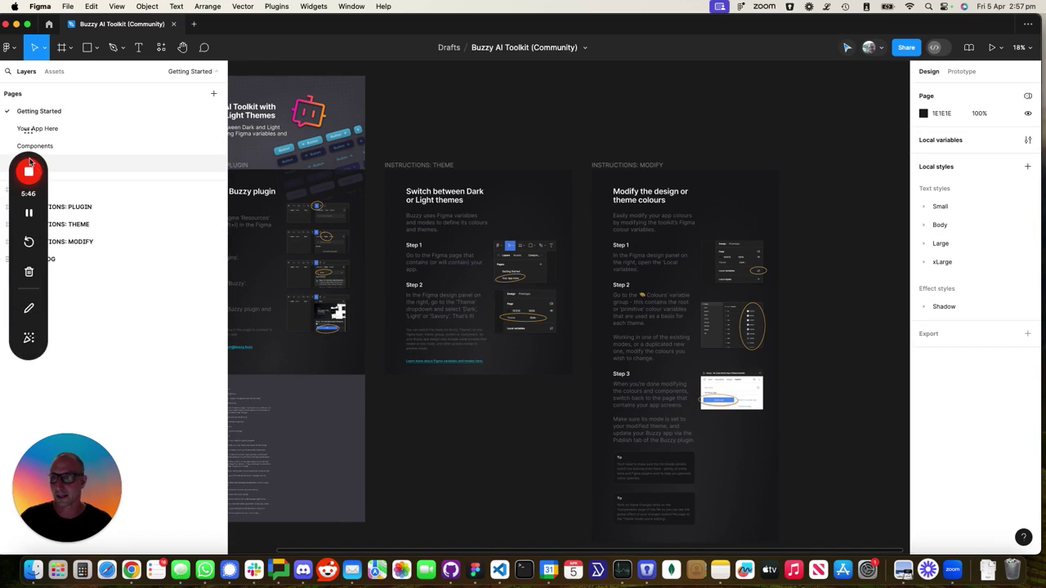
pyautogui.moveTo(28, 172); pyautogui.dragTo(915, 220)
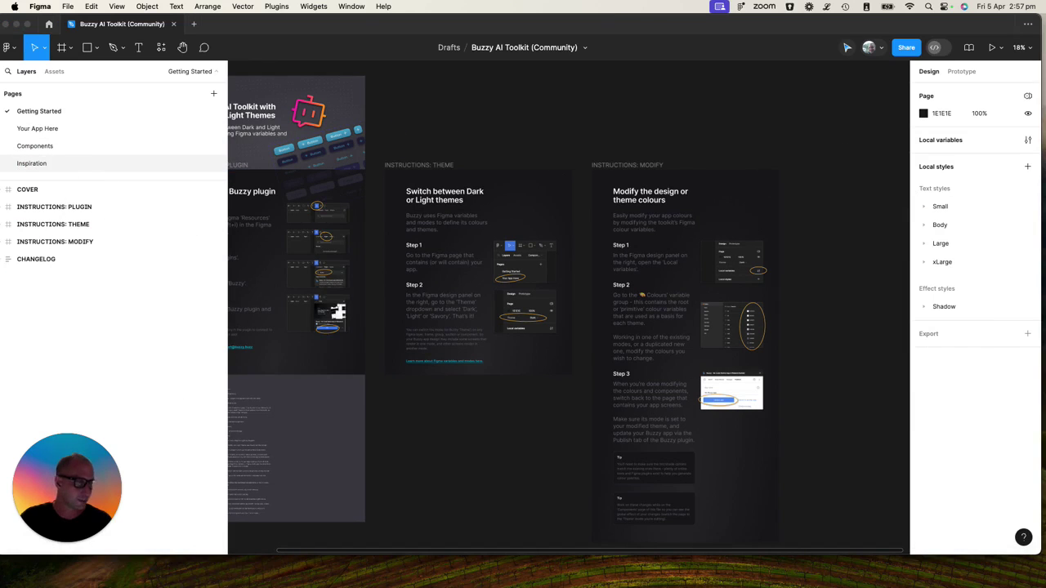
pyautogui.click(24, 172)
pyautogui.click(23, 165)
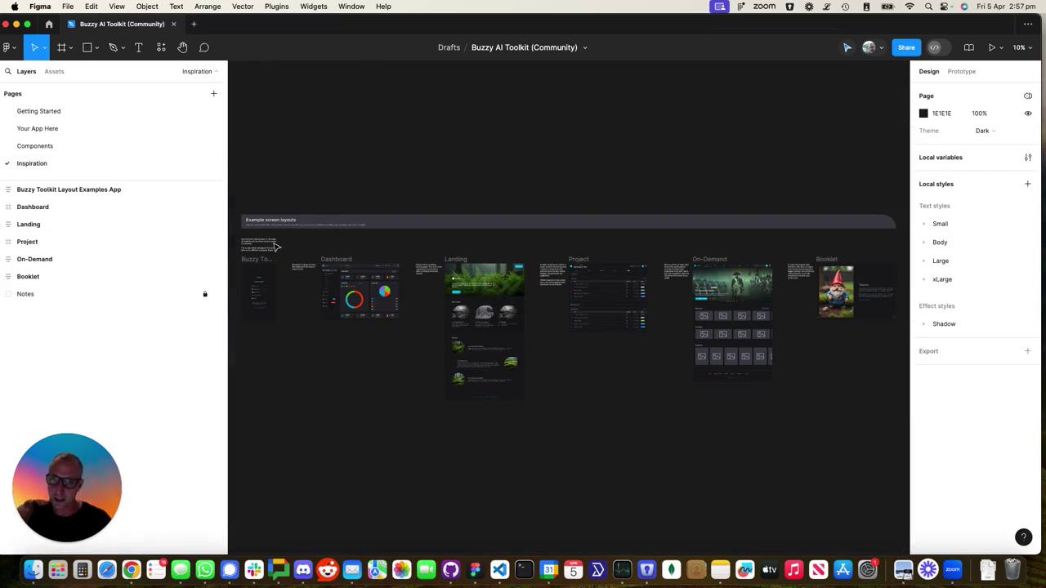
pyautogui.scroll(5, 386, 303)
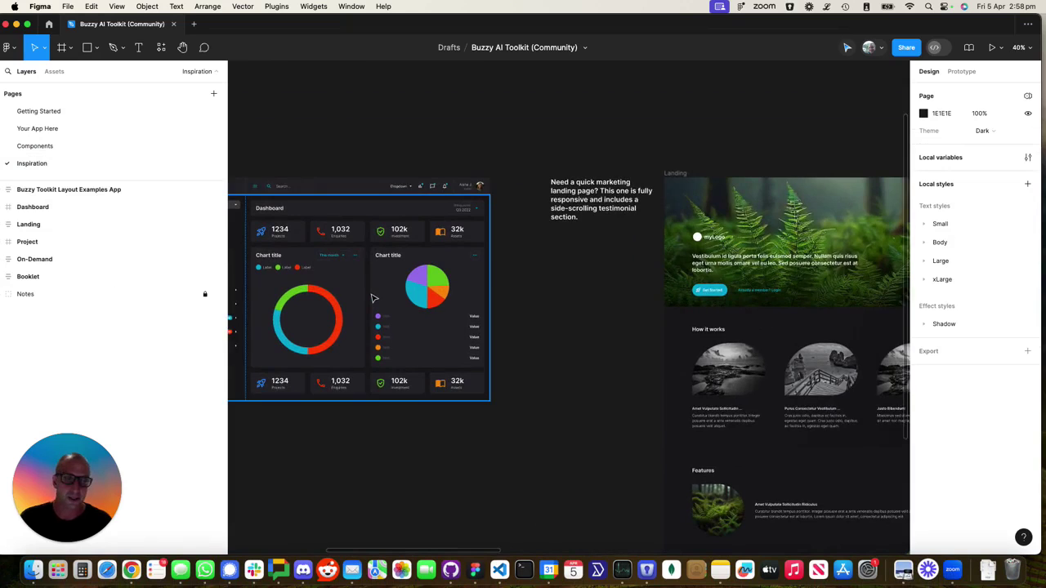
pyautogui.hscroll(10, 372, 299)
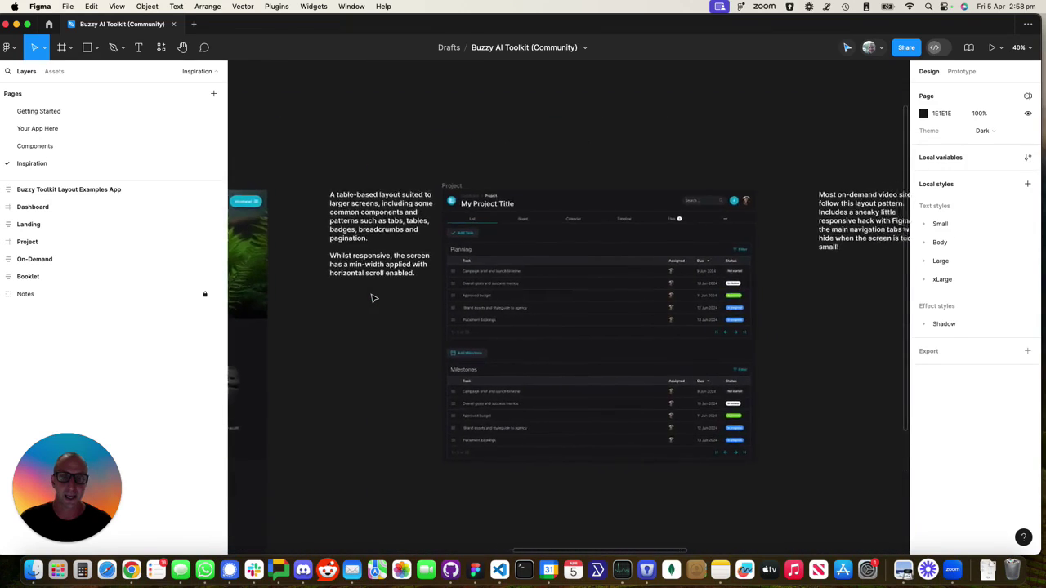
pyautogui.hscroll(1, 564, 282)
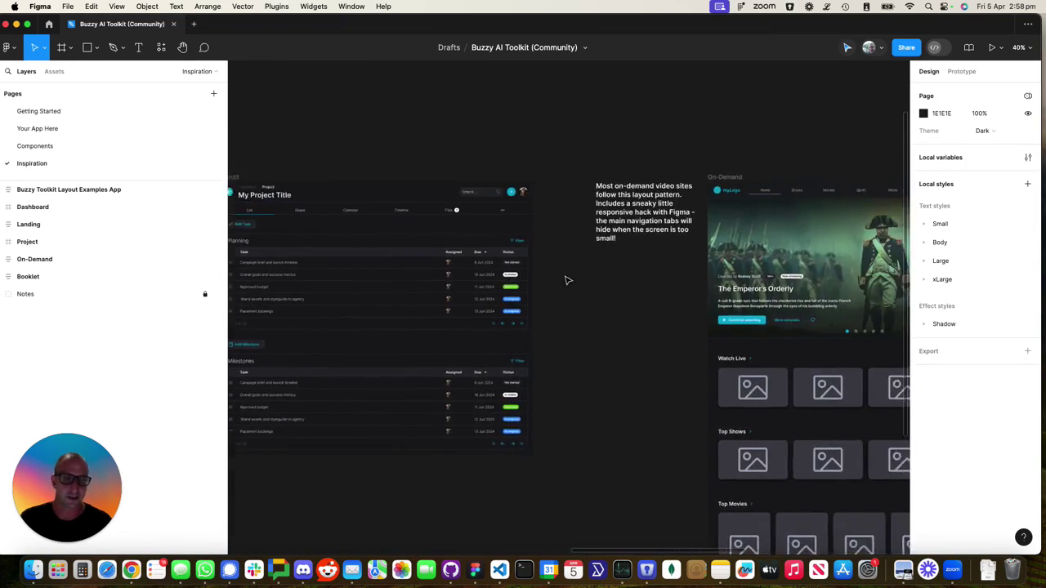
pyautogui.hscroll(10, 568, 280)
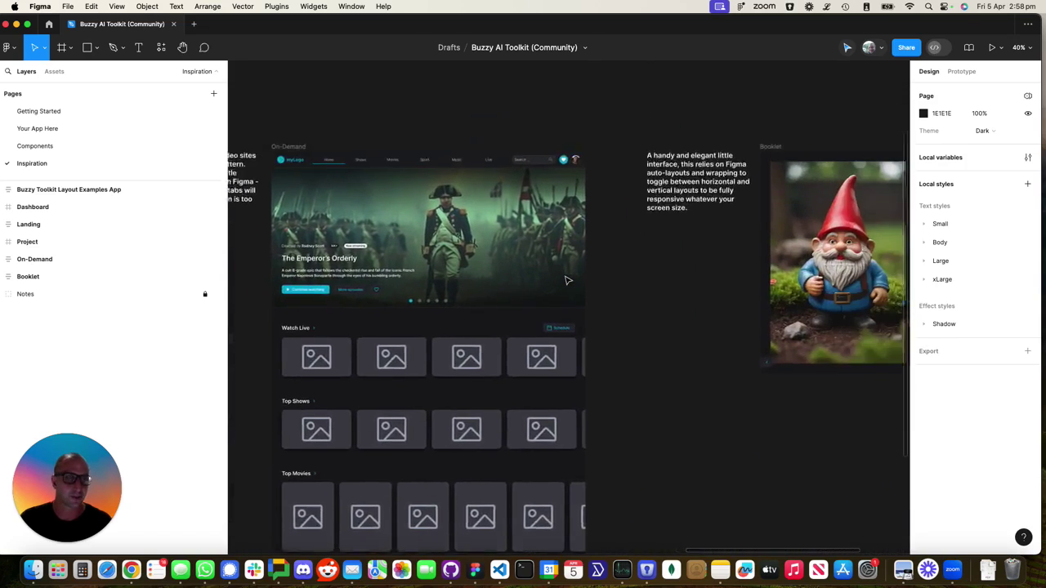
pyautogui.hscroll(-10, 568, 281)
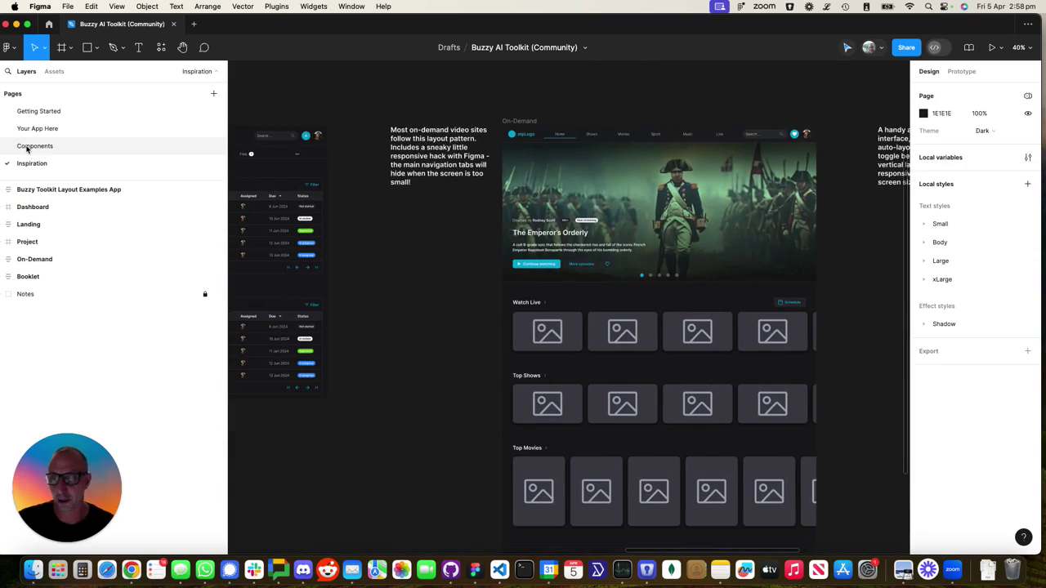
# Switch to the Components page and briefly view the theme's local variables
pyautogui.click(27, 147)
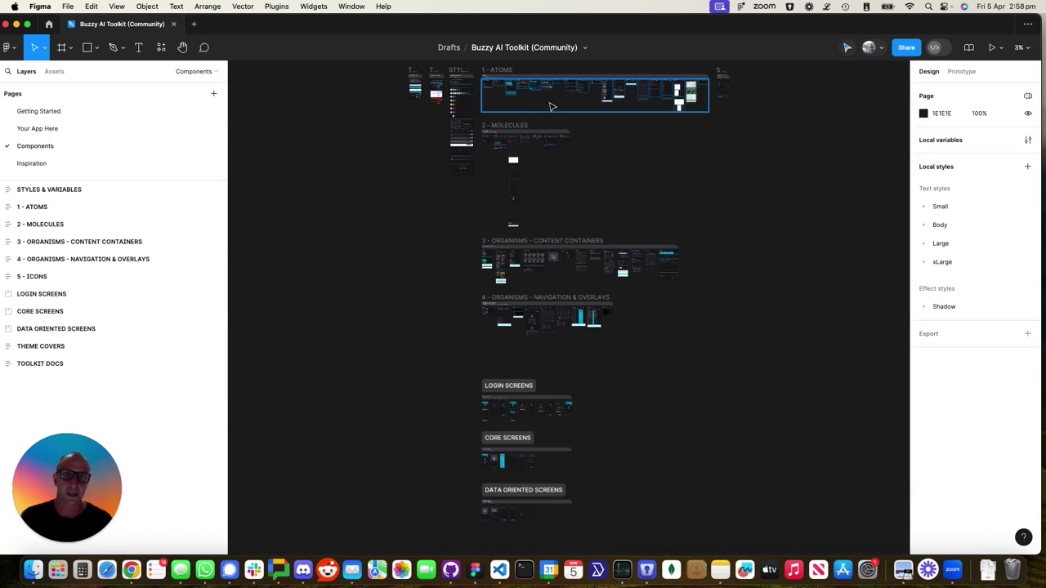
pyautogui.scroll(5, 549, 104)
pyautogui.scroll(-3, 484, 301)
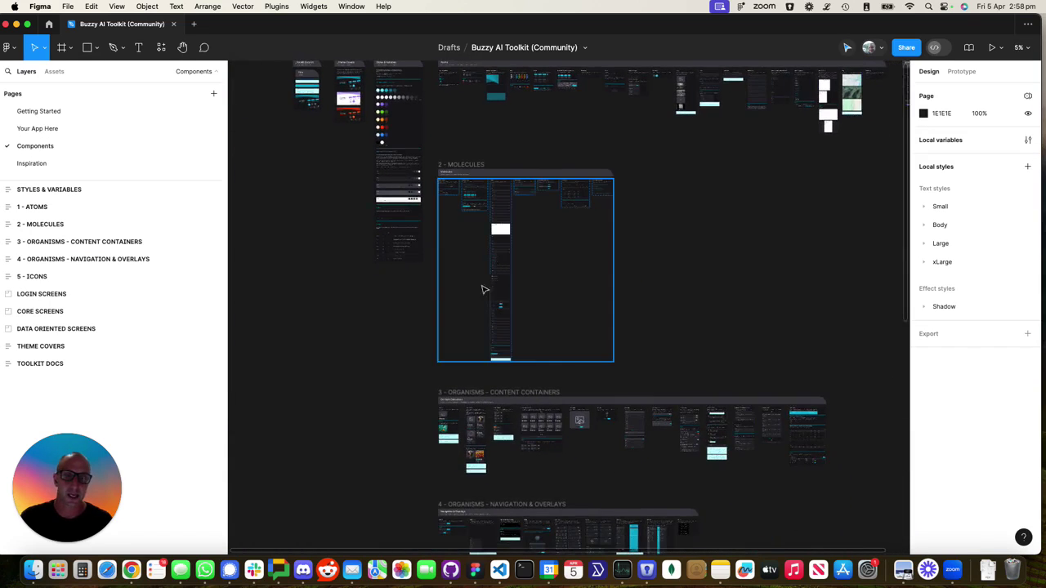
pyautogui.scroll(-5, 484, 301)
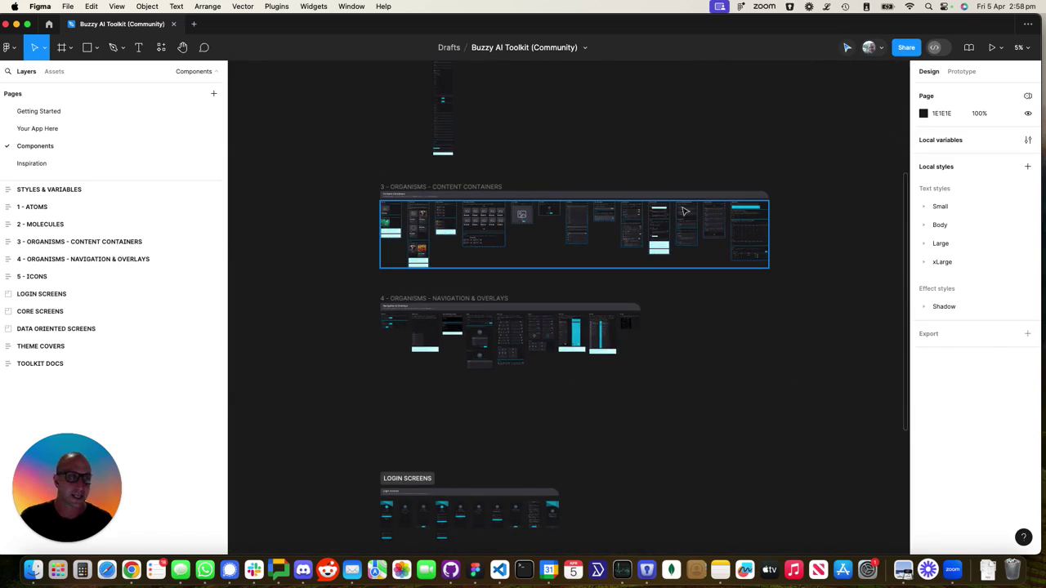
pyautogui.click(1029, 141)
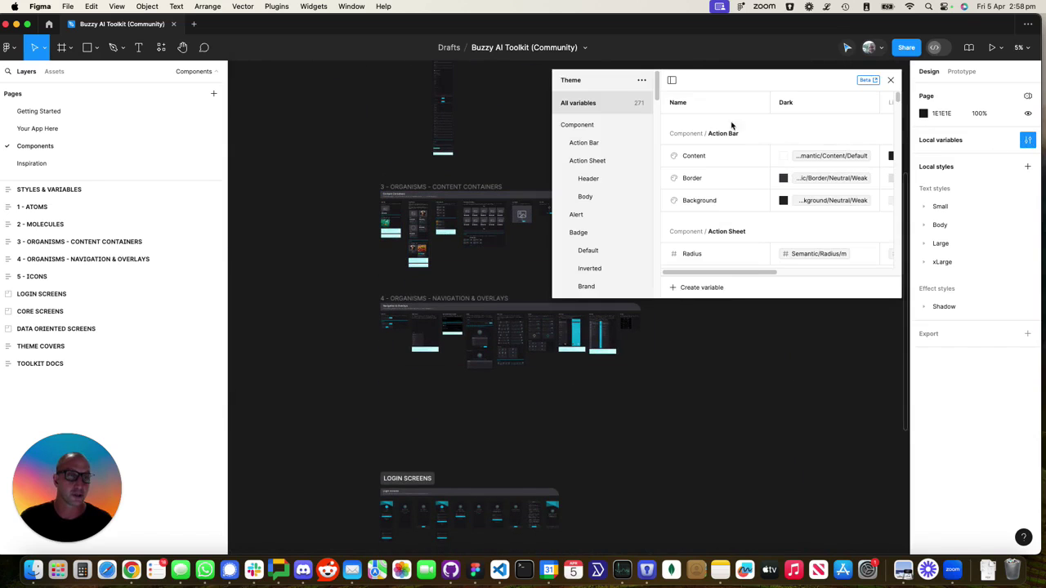
pyautogui.click(891, 80)
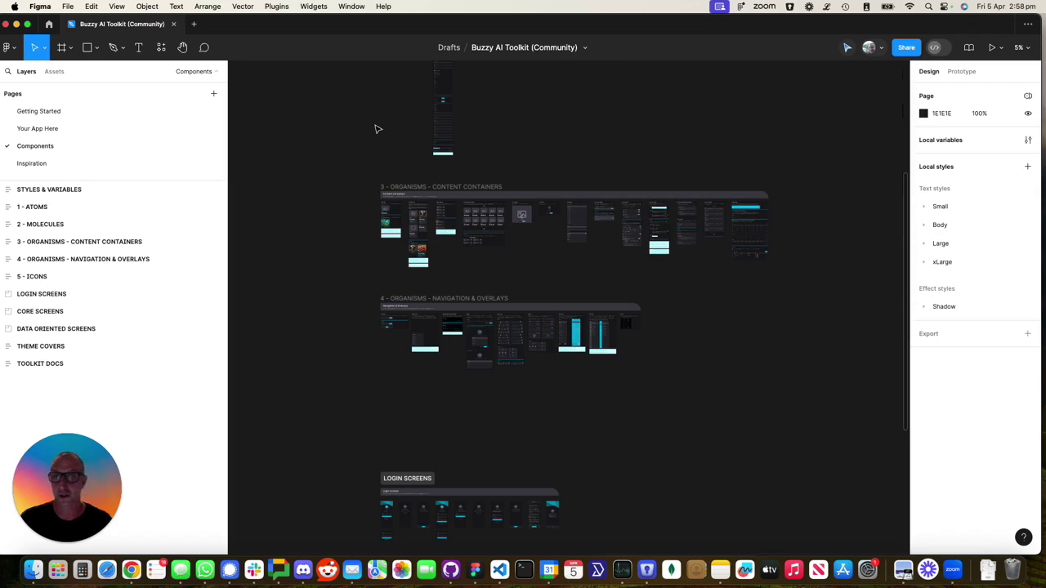
# Switch to the Your App Here page and launch the Buzzy plugin
pyautogui.click(43, 131)
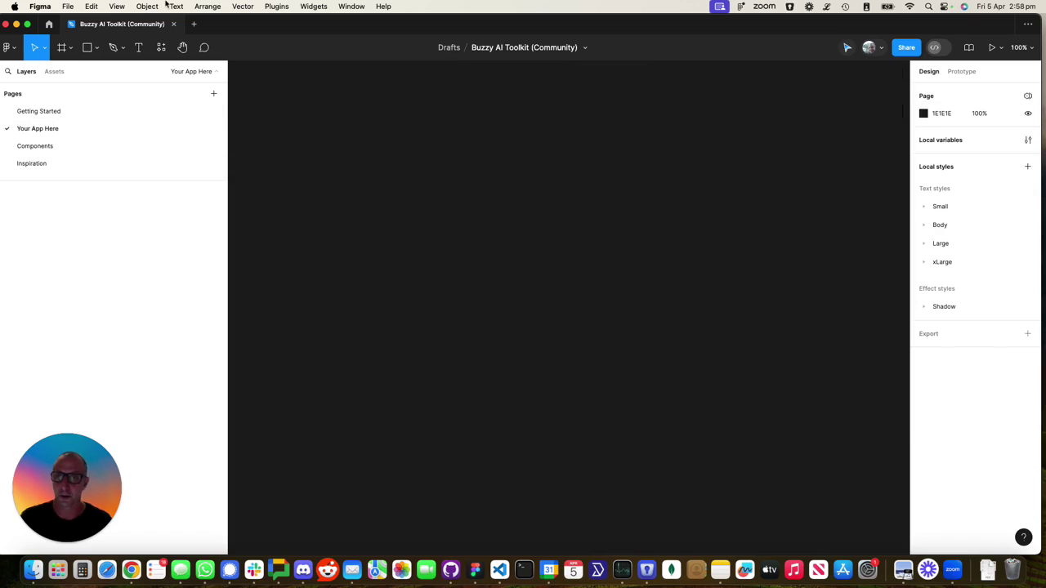
pyautogui.click(271, 5)
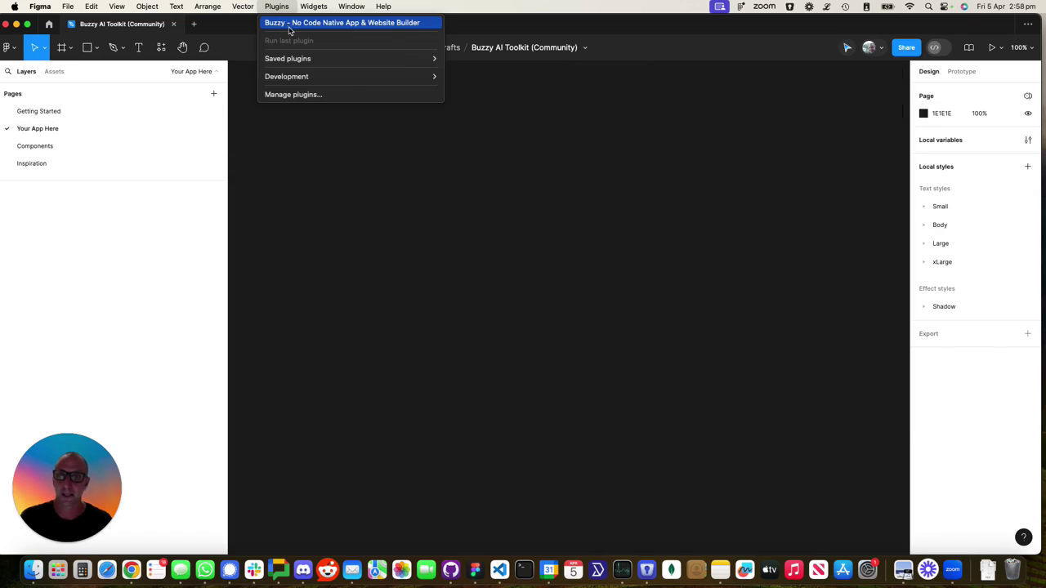
pyautogui.click(289, 30)
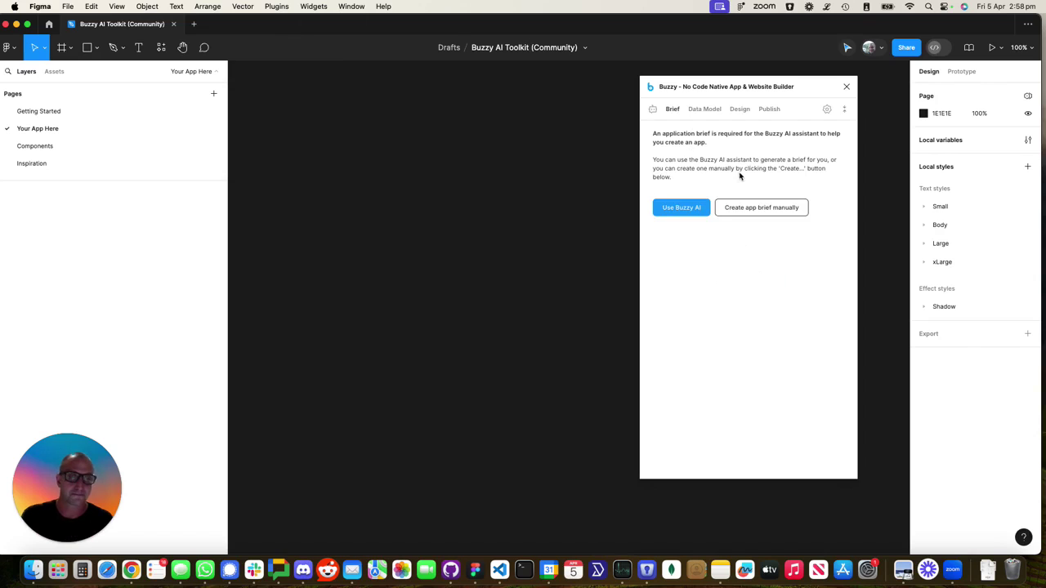
# Enable wizard mode and choose to import the existing Buzzy Dine Finder app
pyautogui.click(827, 111)
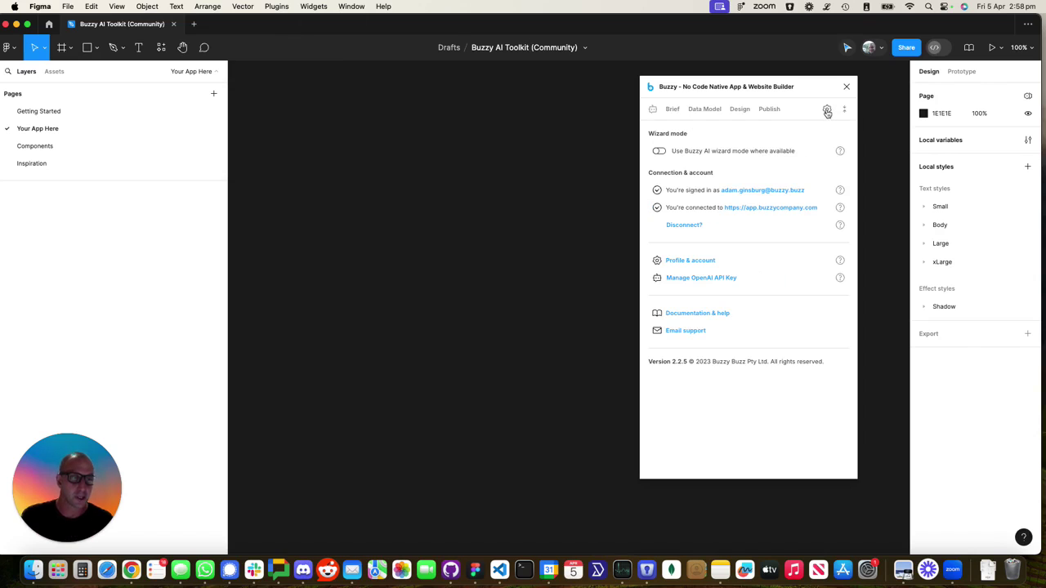
pyautogui.click(658, 153)
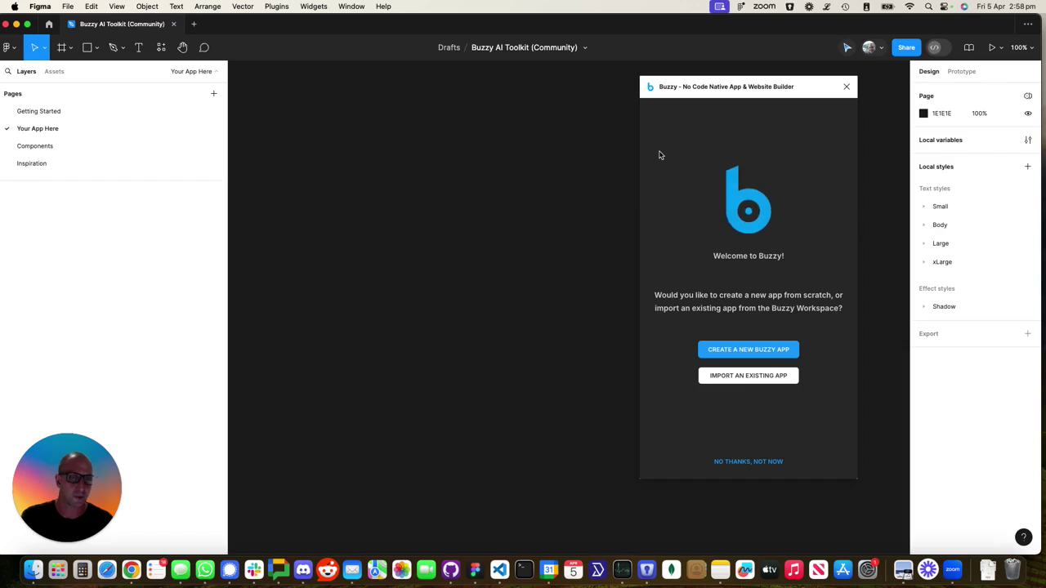
pyautogui.click(746, 376)
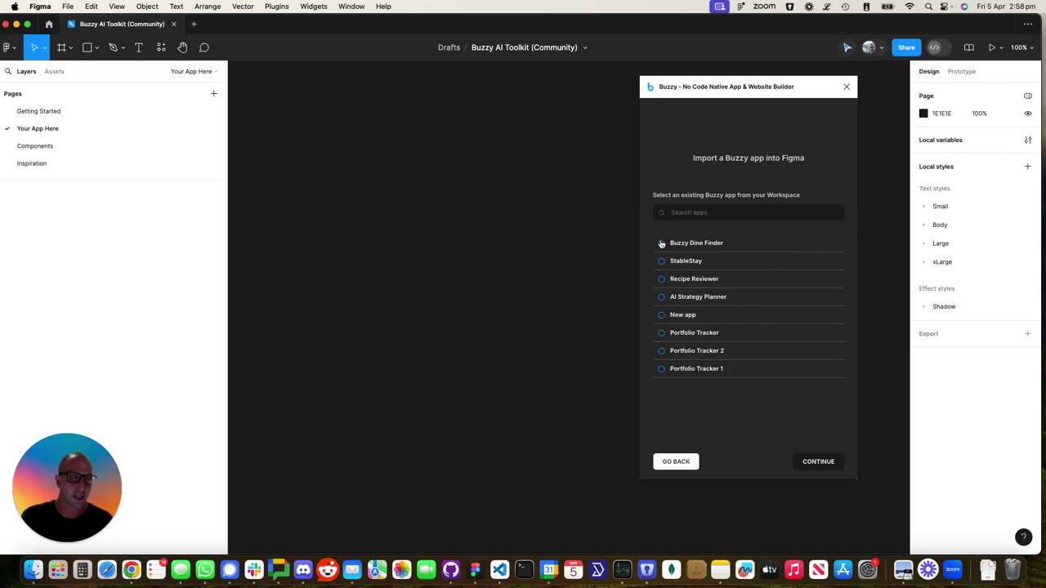
pyautogui.click(661, 243)
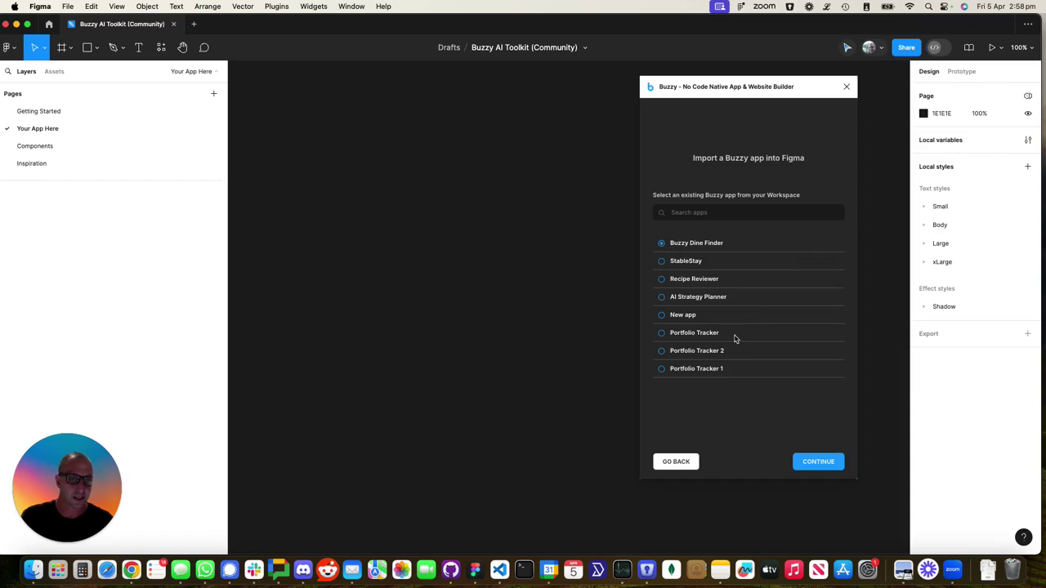
pyautogui.click(816, 464)
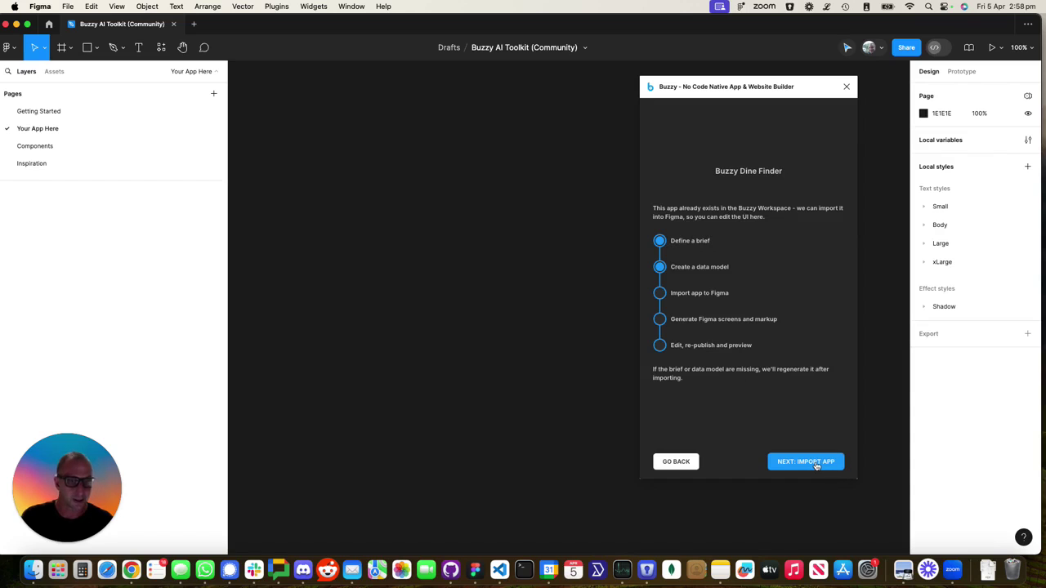
# Import Buzzy Dine Finder, producing 32 screens, 27 components, 61 fields and 102 actions
pyautogui.click(817, 463)
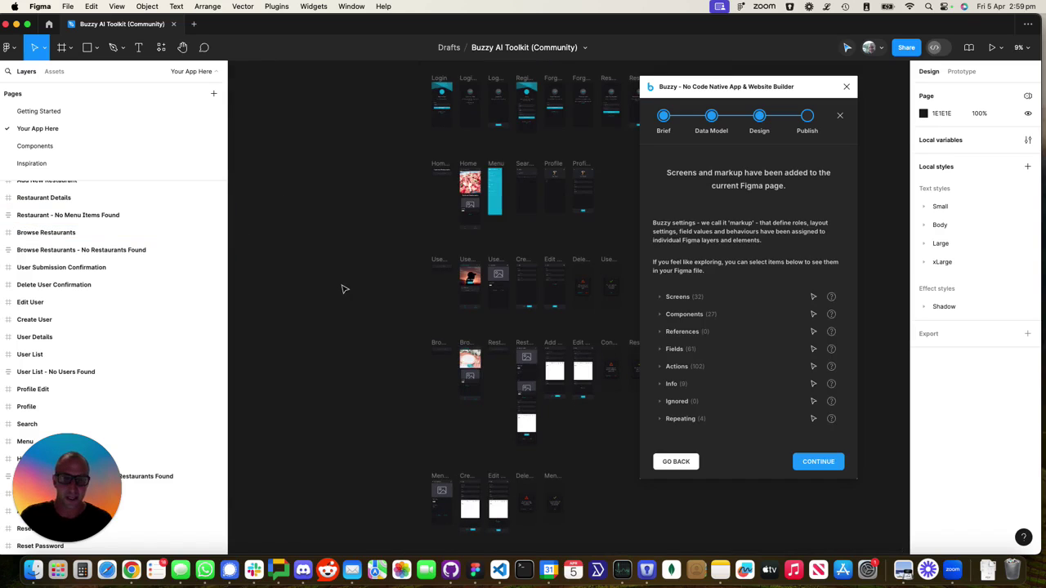
pyautogui.hscroll(3, 343, 287)
pyautogui.scroll(2, 343, 287)
pyautogui.hscroll(1, 343, 289)
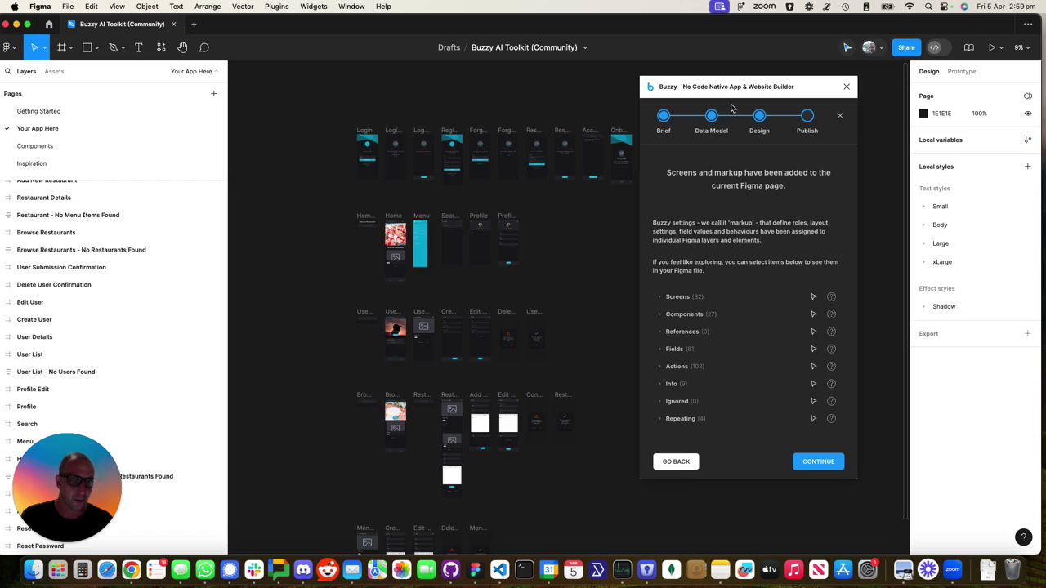
# Pass the import summary, choose Edit the App, exit the wizard, and zoom into the Home frame
pyautogui.click(821, 463)
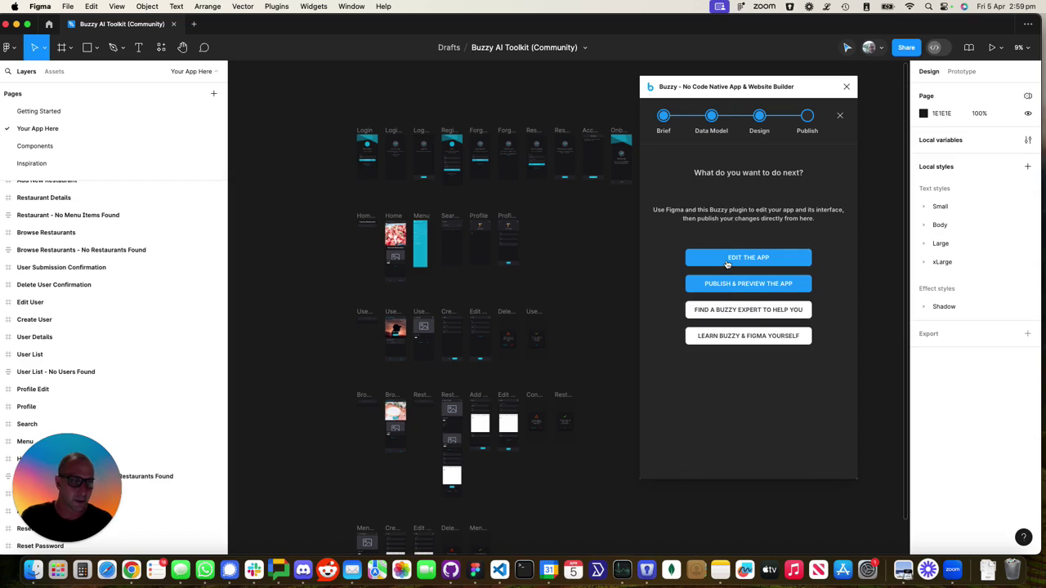
pyautogui.click(722, 260)
pyautogui.click(811, 185)
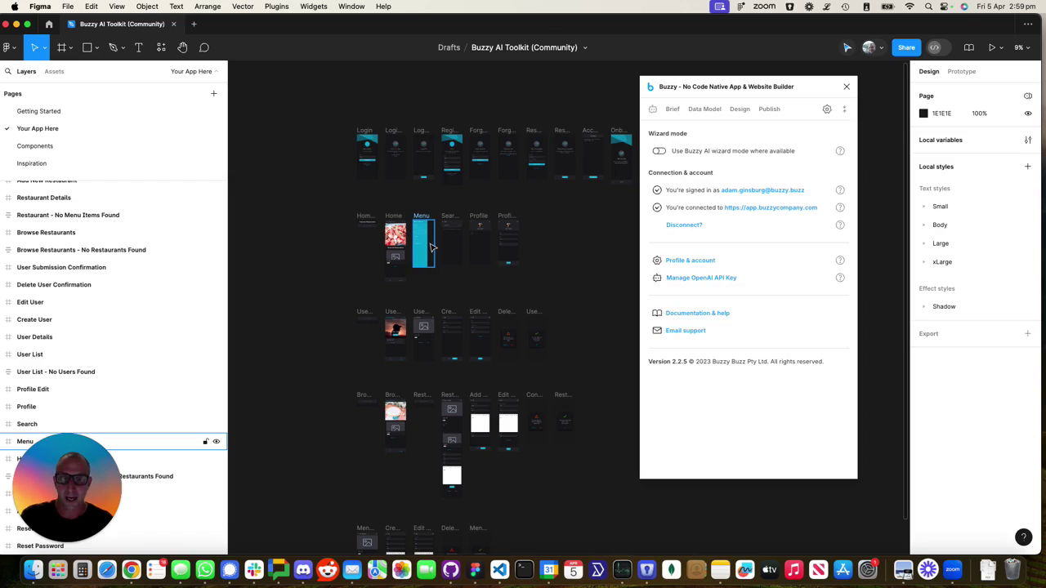
pyautogui.scroll(10, 394, 253)
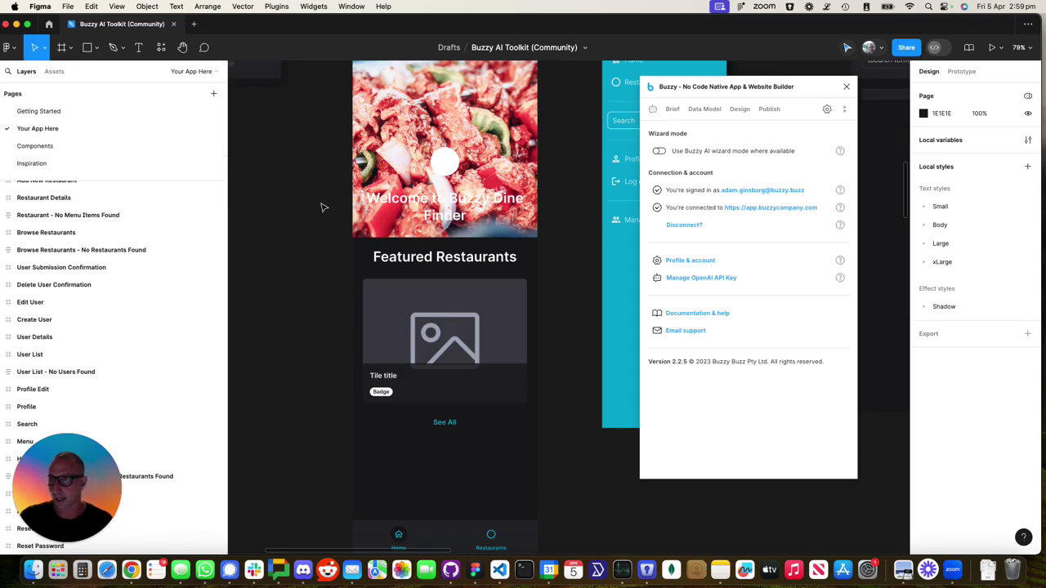
# Search the assets for 'map' and place the Map View component below the home screen's hero
pyautogui.click(47, 74)
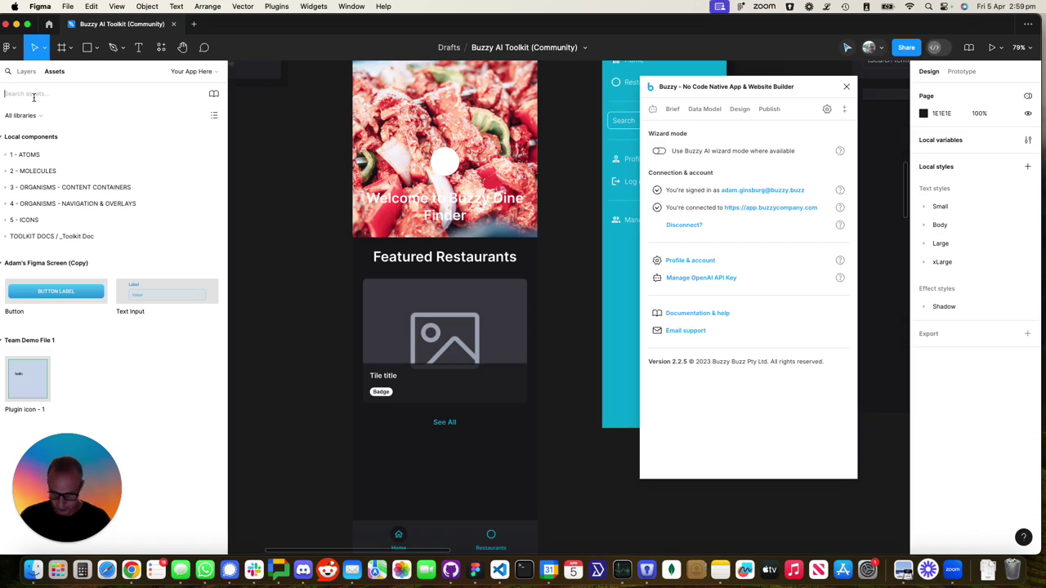
pyautogui.write('map')
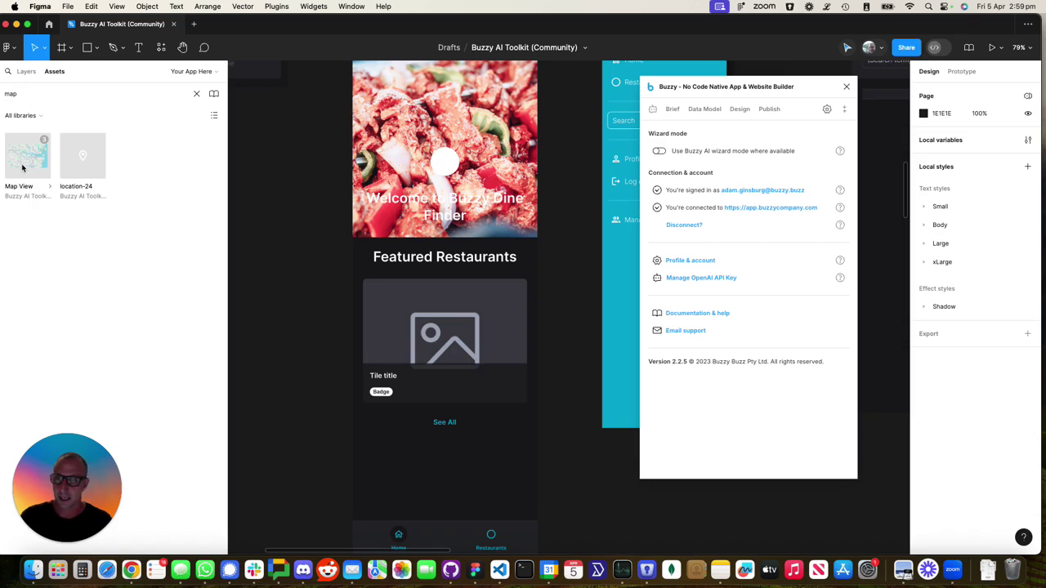
pyautogui.moveTo(22, 167); pyautogui.dragTo(456, 244)
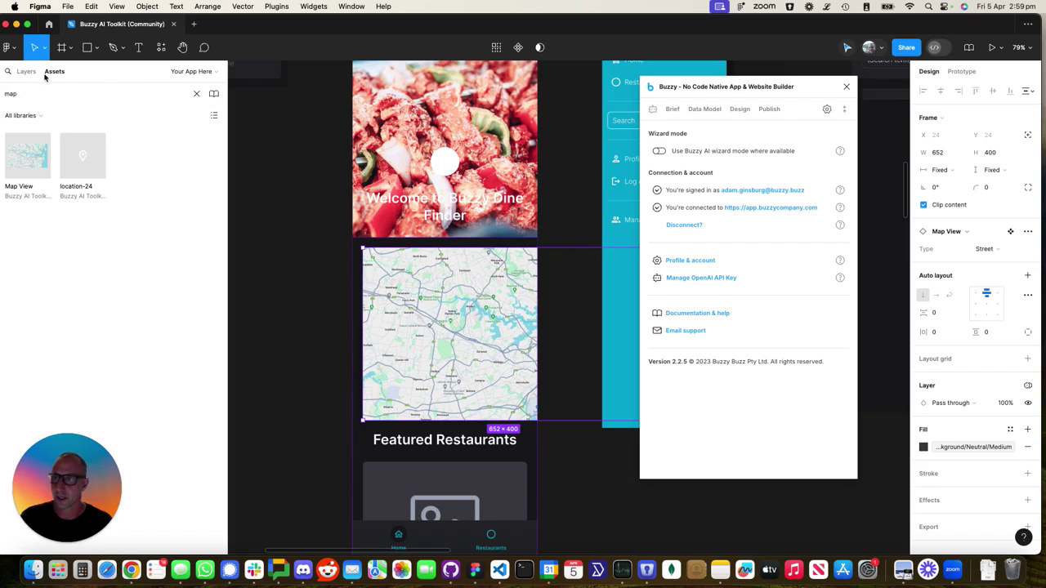
# Move Map View directly under Section Content and expand it and Map Repeating Item
pyautogui.click(27, 72)
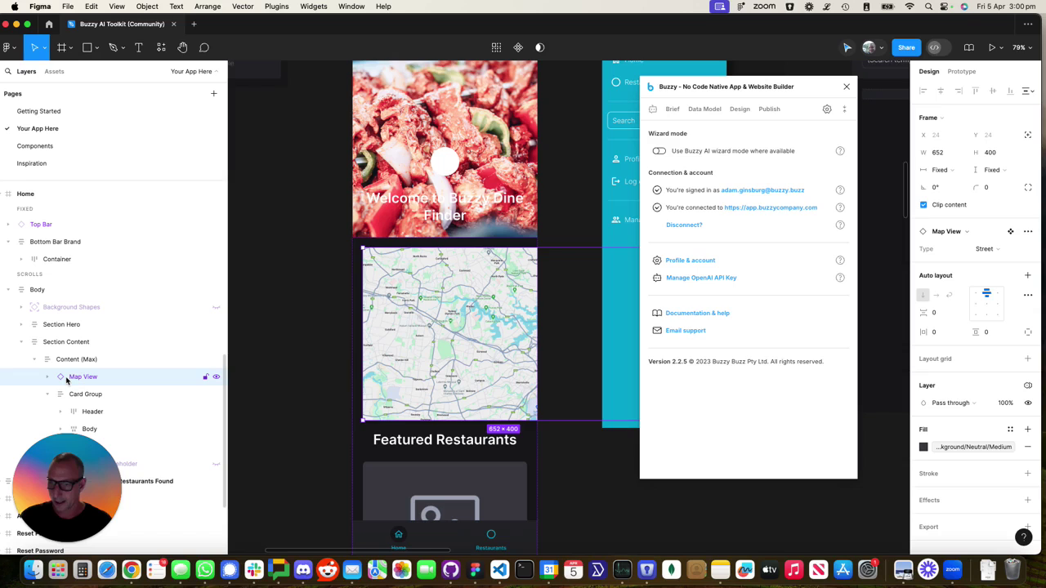
pyautogui.moveTo(63, 380); pyautogui.dragTo(59, 352)
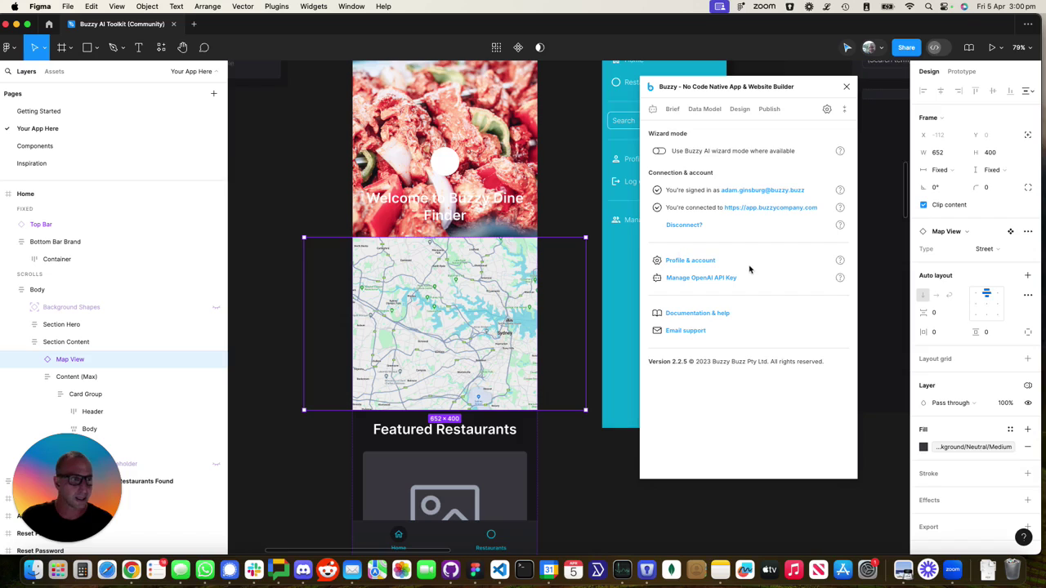
pyautogui.click(35, 359)
pyautogui.click(58, 377)
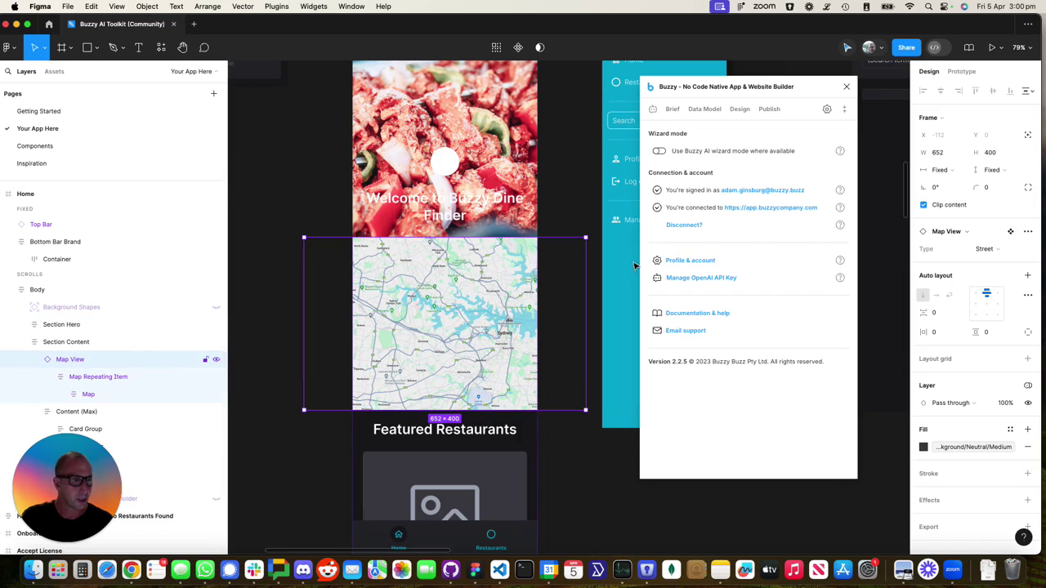
# Set Map View width to Fill container, then show Buzzy design options for the expanded Map layer
pyautogui.click(961, 171)
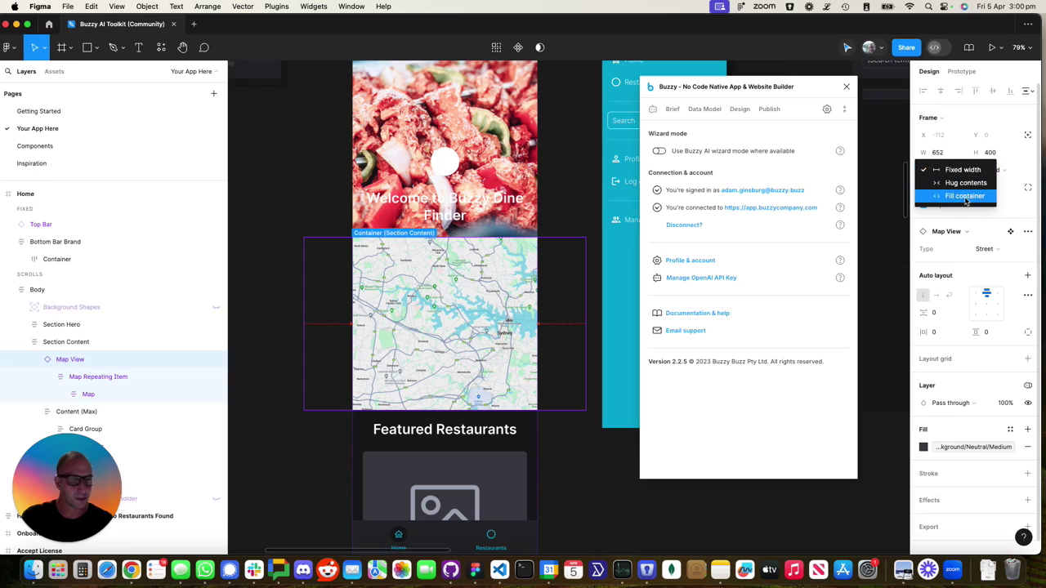
pyautogui.click(966, 197)
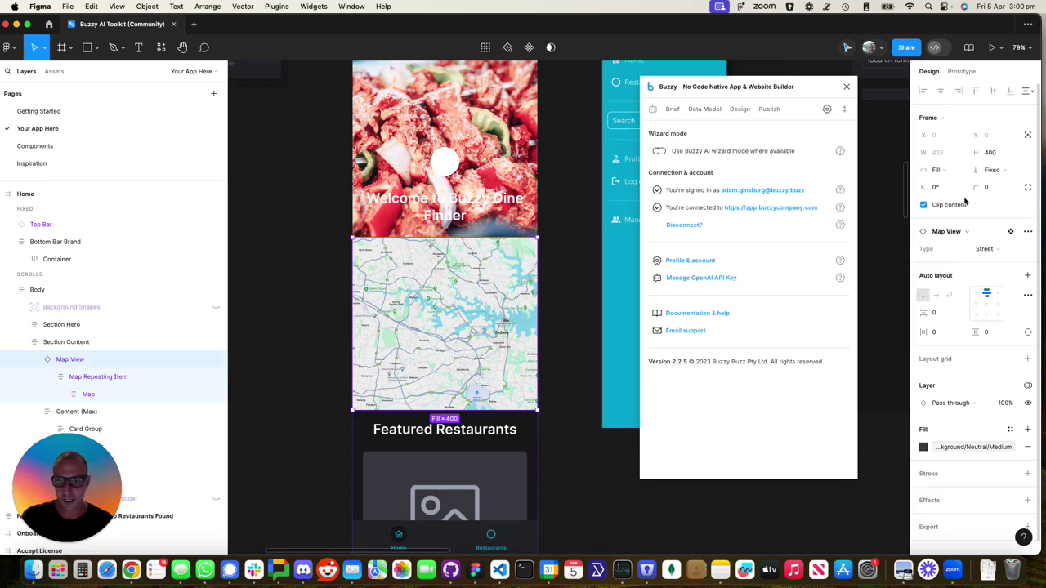
pyautogui.click(109, 378)
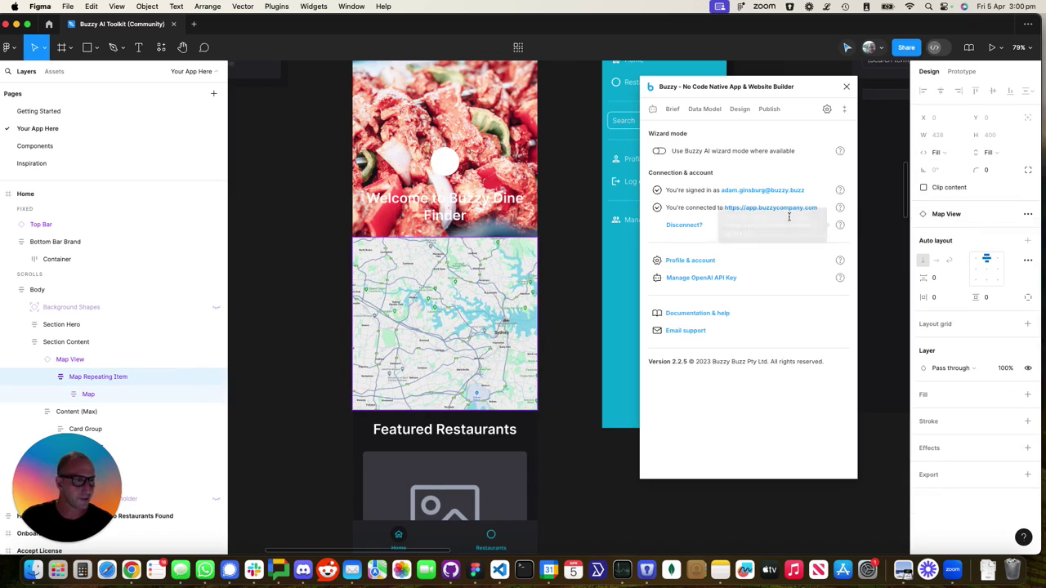
pyautogui.click(97, 394)
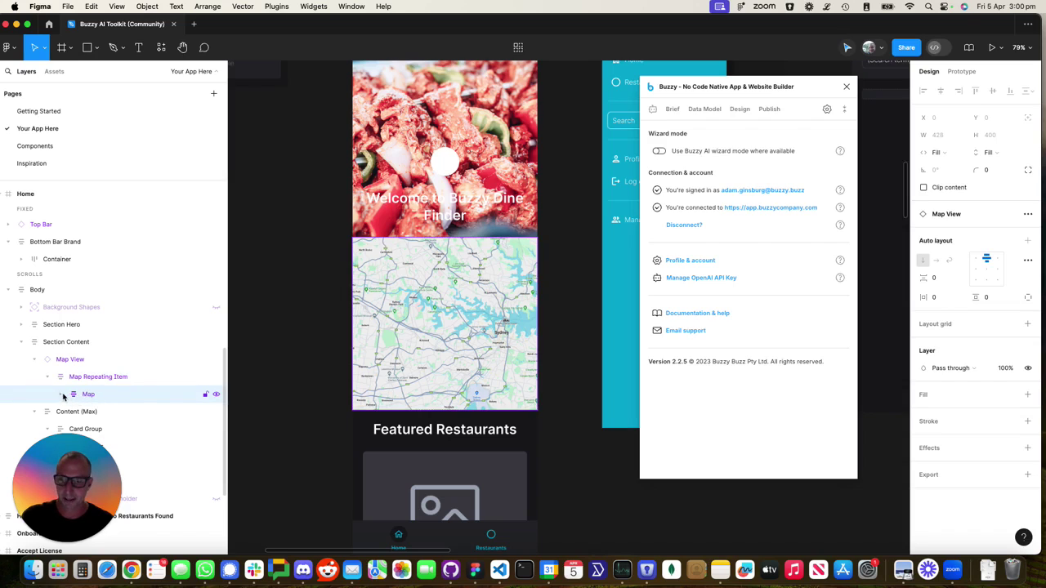
pyautogui.click(63, 396)
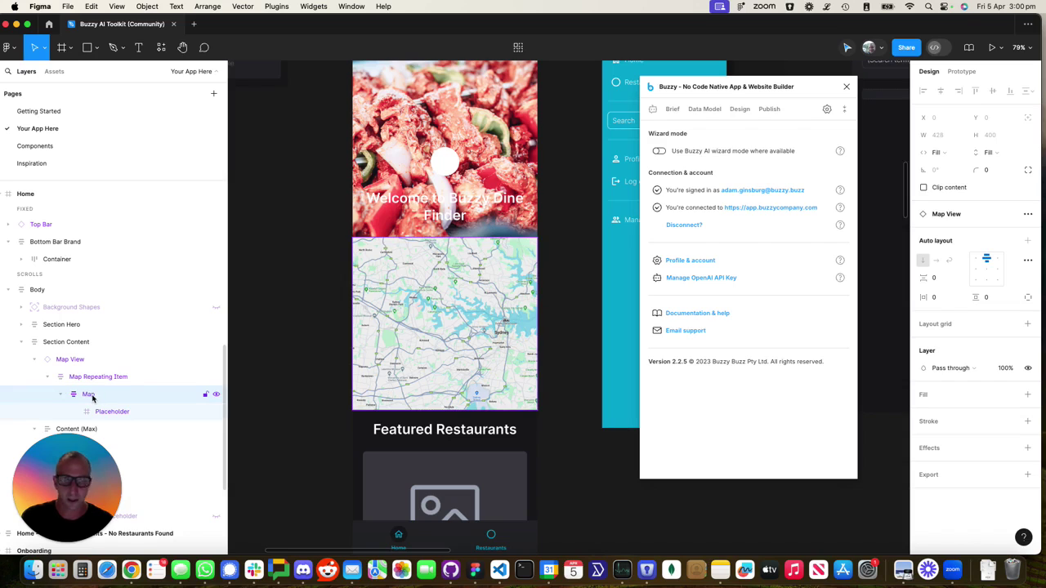
pyautogui.click(740, 109)
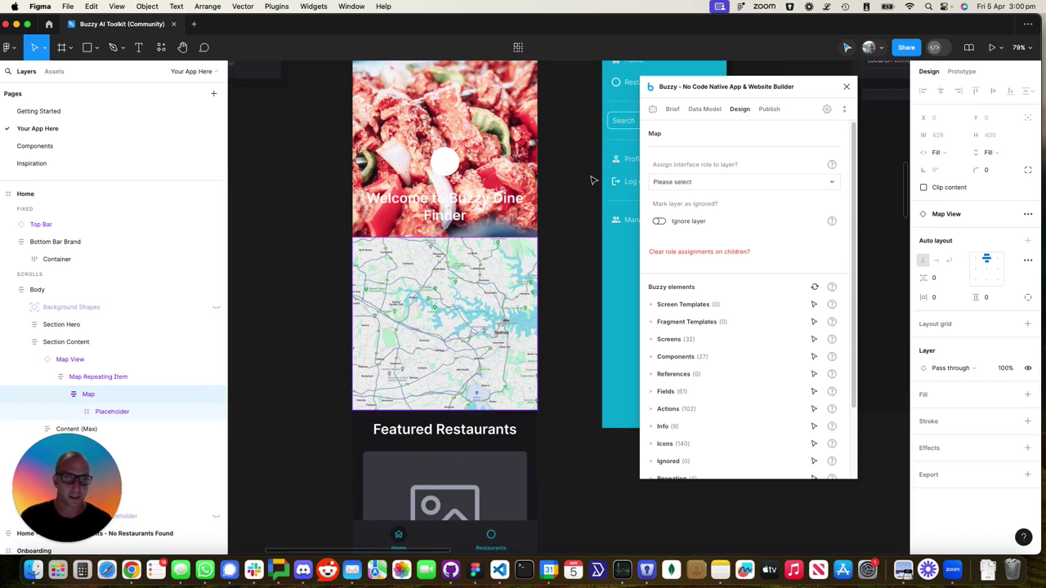
# Create a new Map data table with a 'restaurants' Code widget field and save it
pyautogui.click(701, 112)
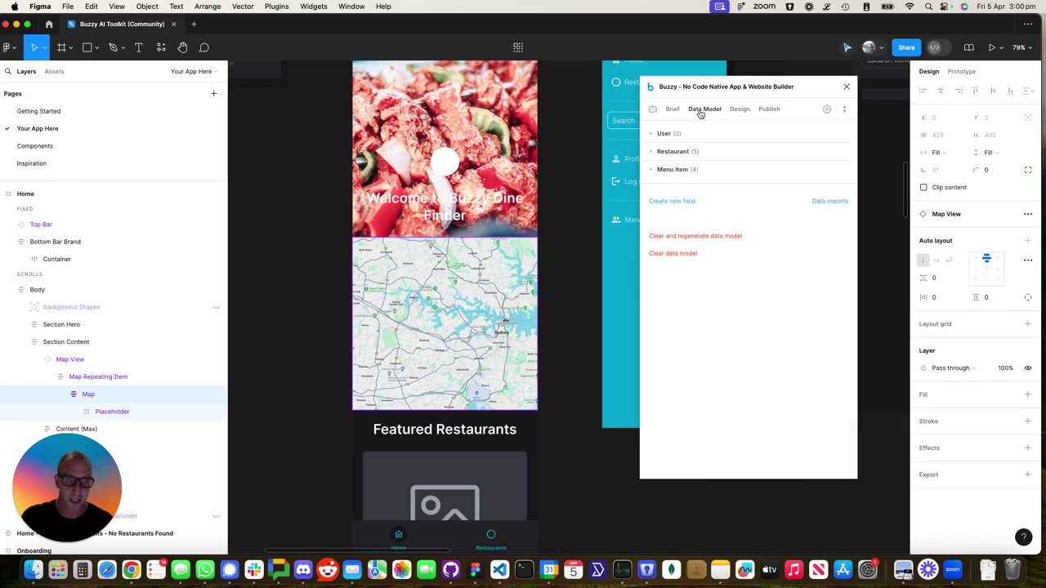
pyautogui.click(670, 201)
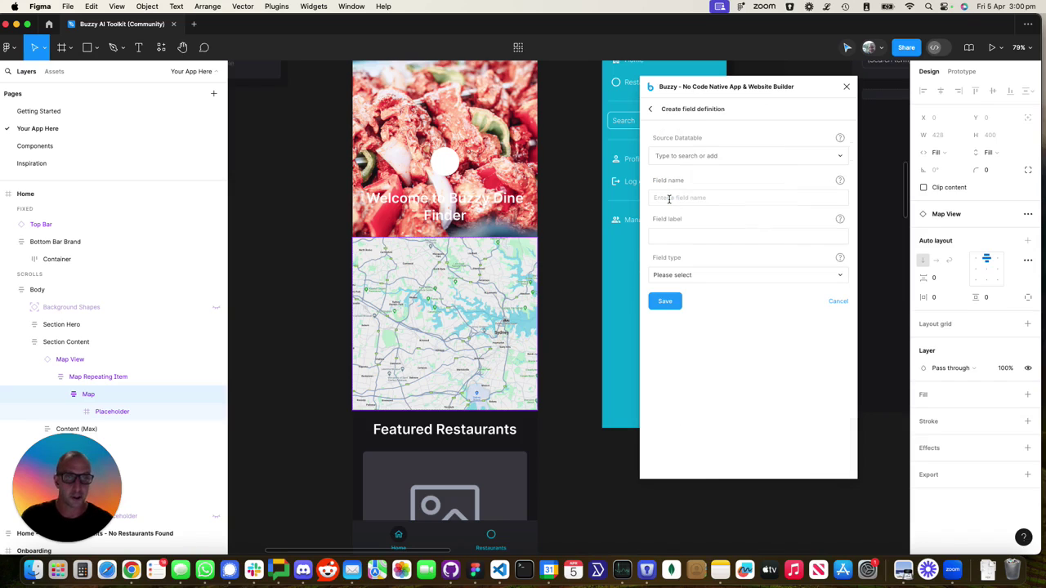
pyautogui.click(663, 155)
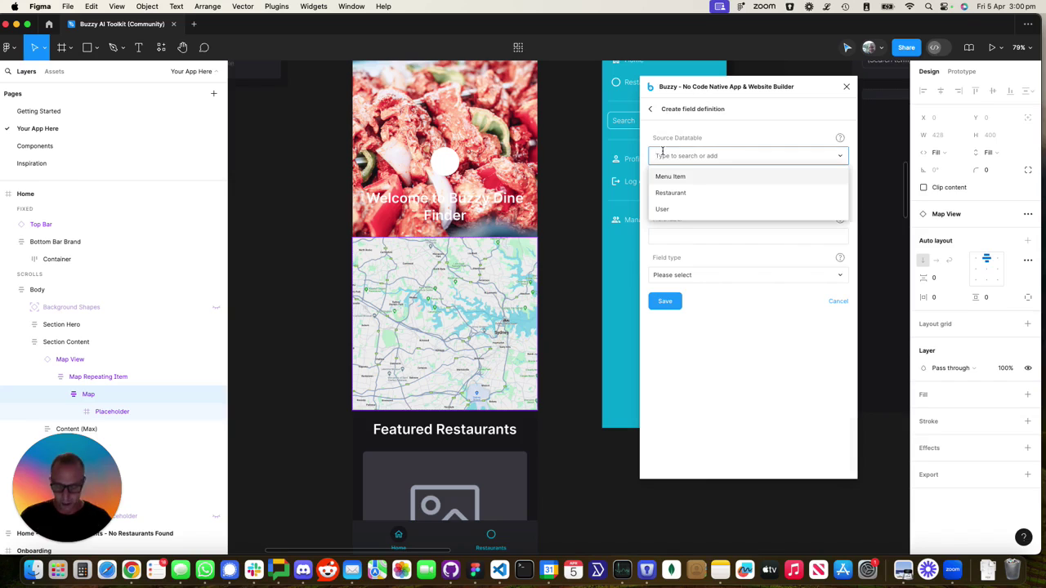
pyautogui.write('Map')
pyautogui.click(678, 177)
pyautogui.click(667, 200)
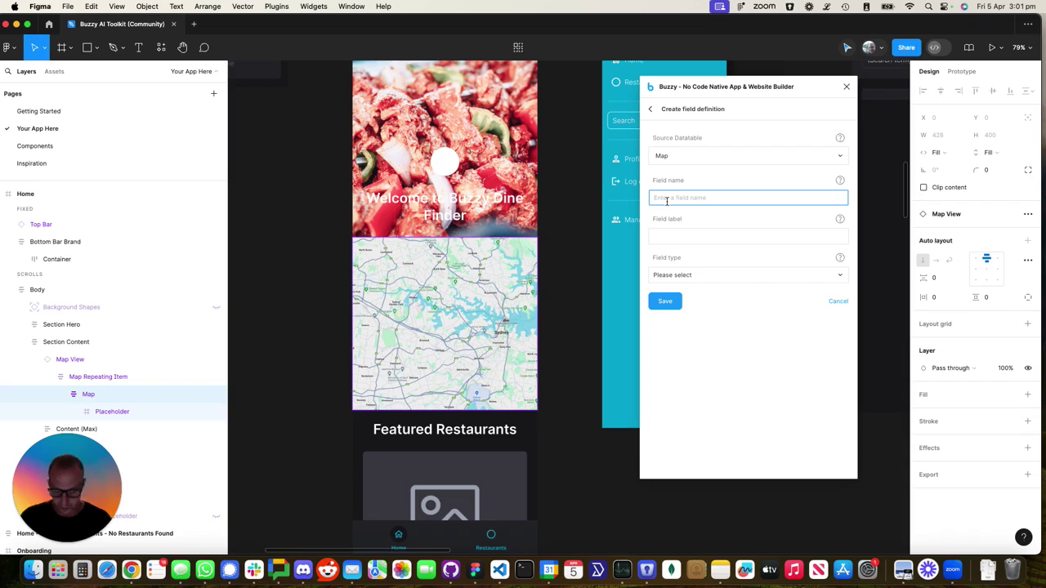
pyautogui.write('restaurants')
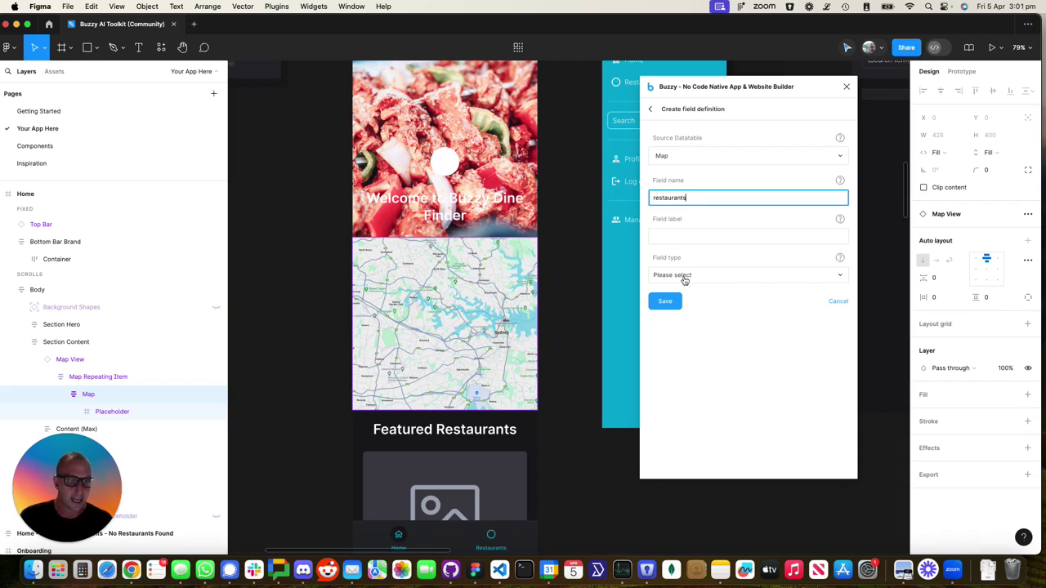
pyautogui.click(681, 276)
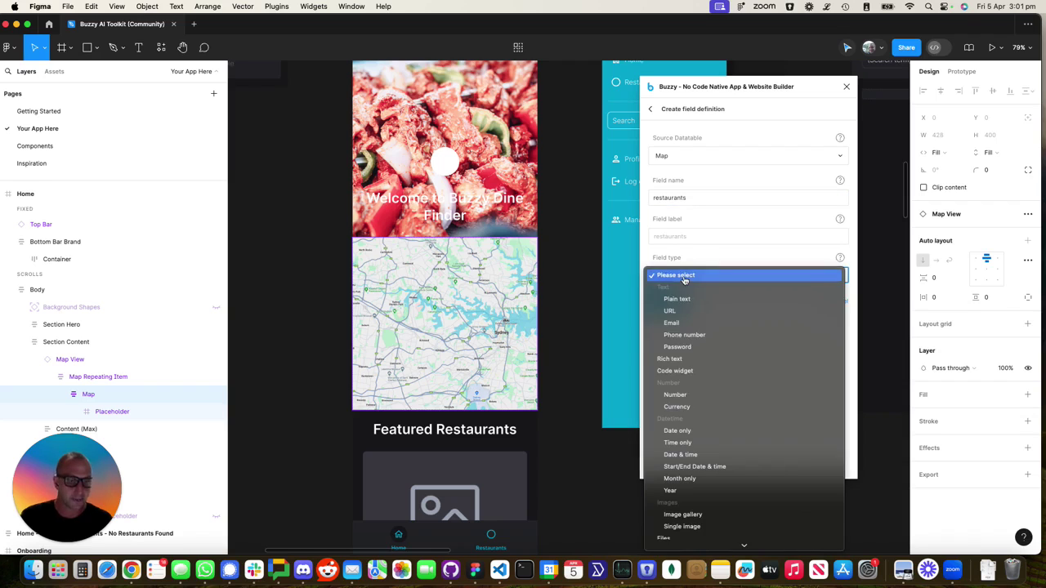
pyautogui.click(689, 371)
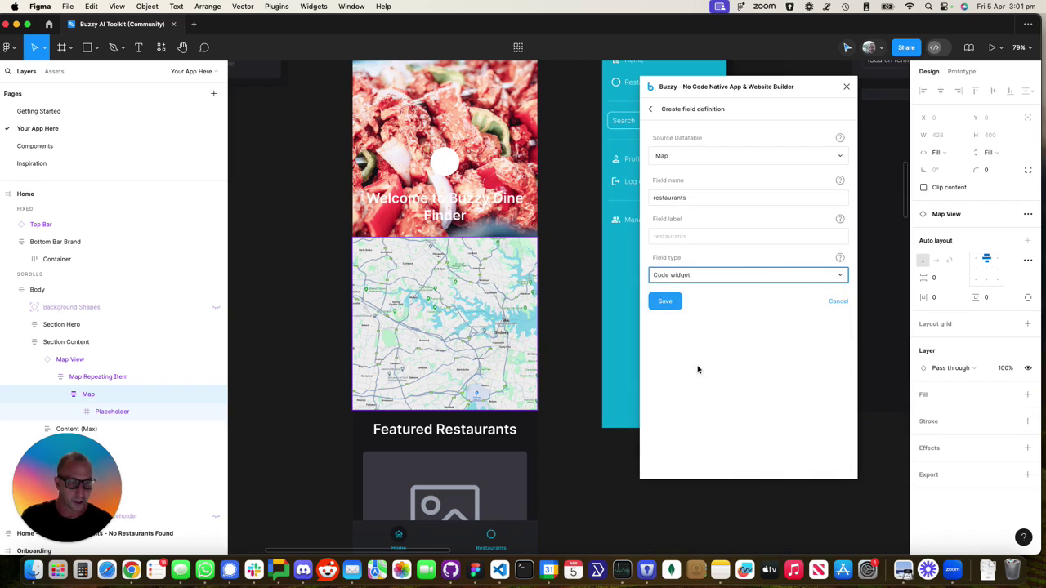
pyautogui.click(666, 302)
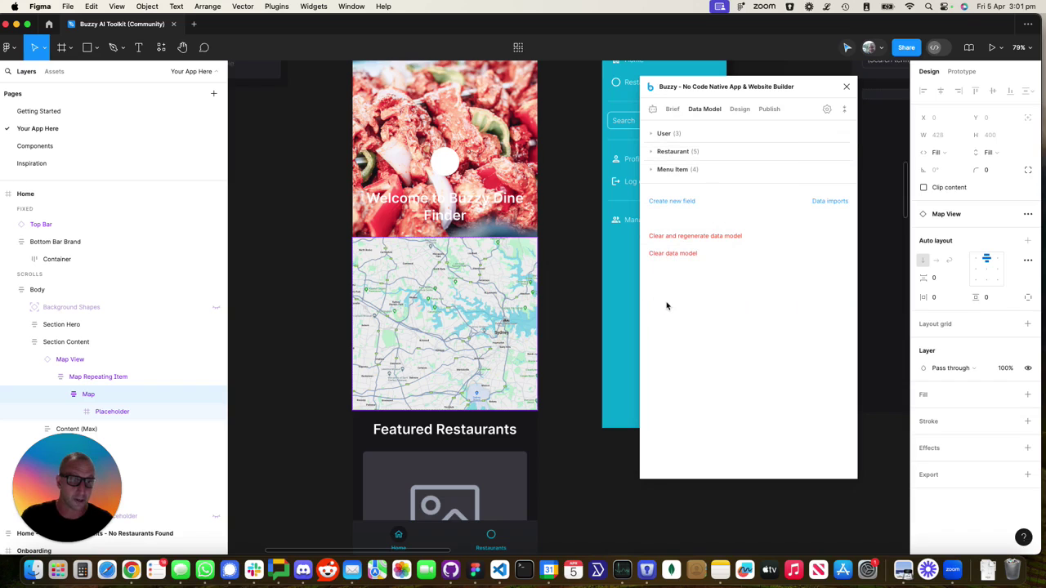
# Bring up Buzzy's Publish options with the app name entry focused, then switch to Chrome
pyautogui.click(740, 112)
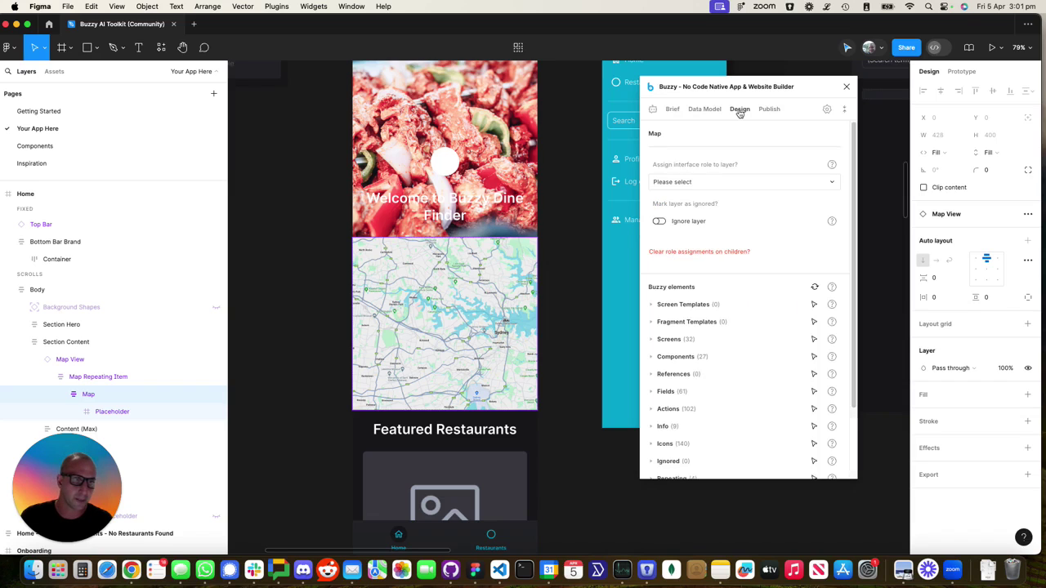
pyautogui.click(704, 109)
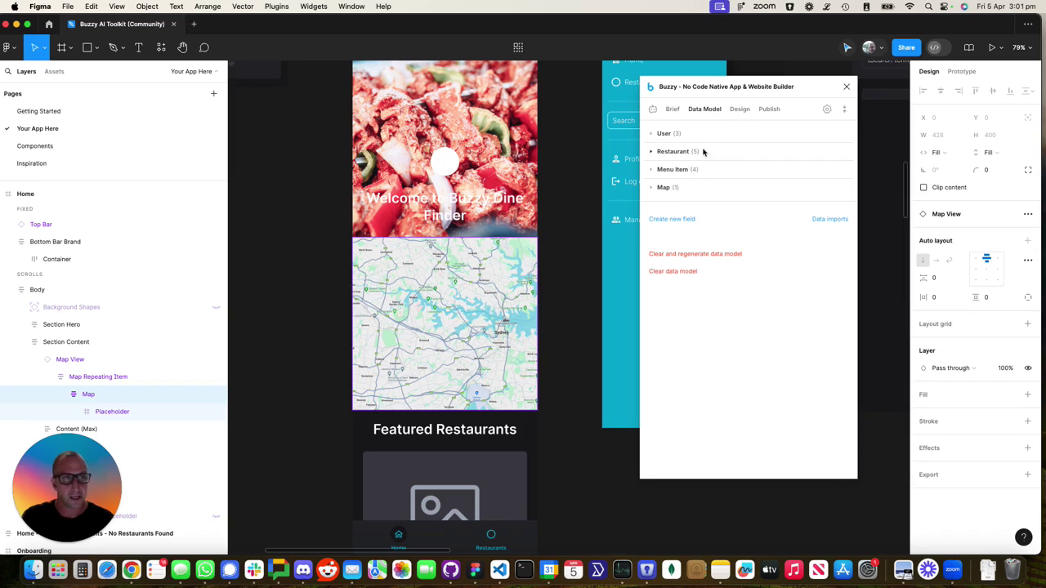
pyautogui.click(769, 112)
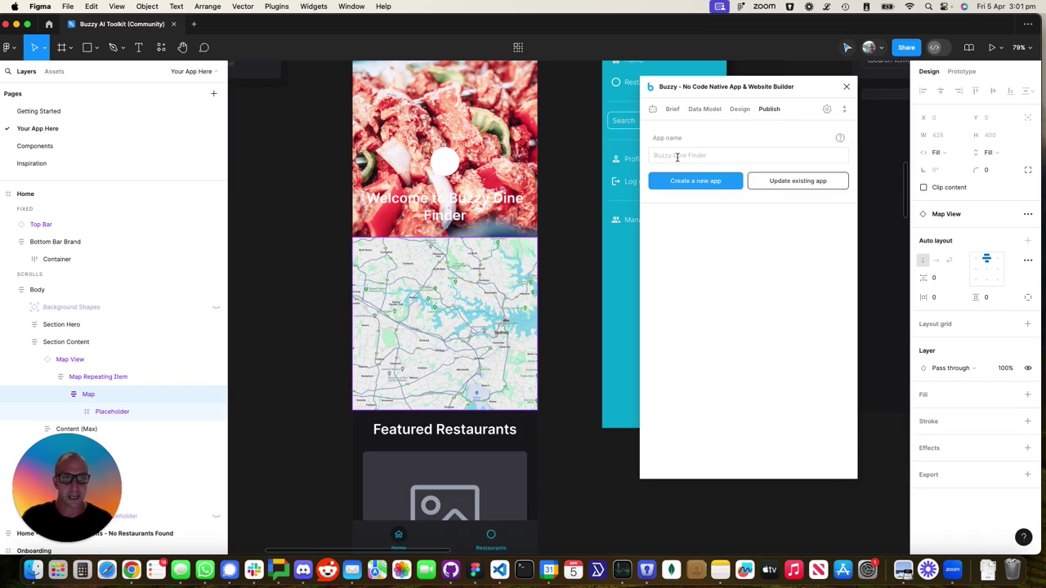
pyautogui.click(677, 157)
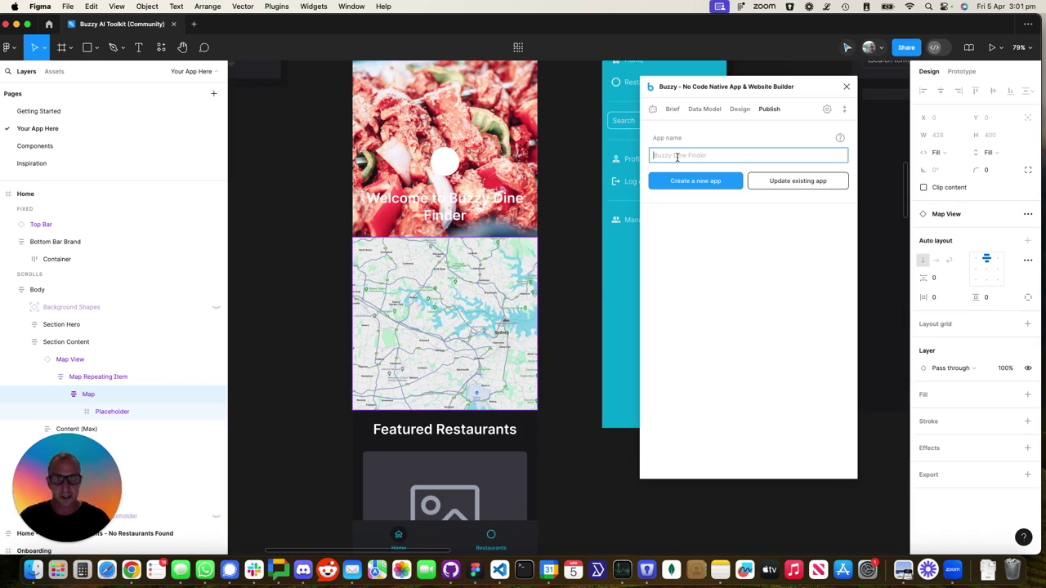
pyautogui.press('super+Tab')
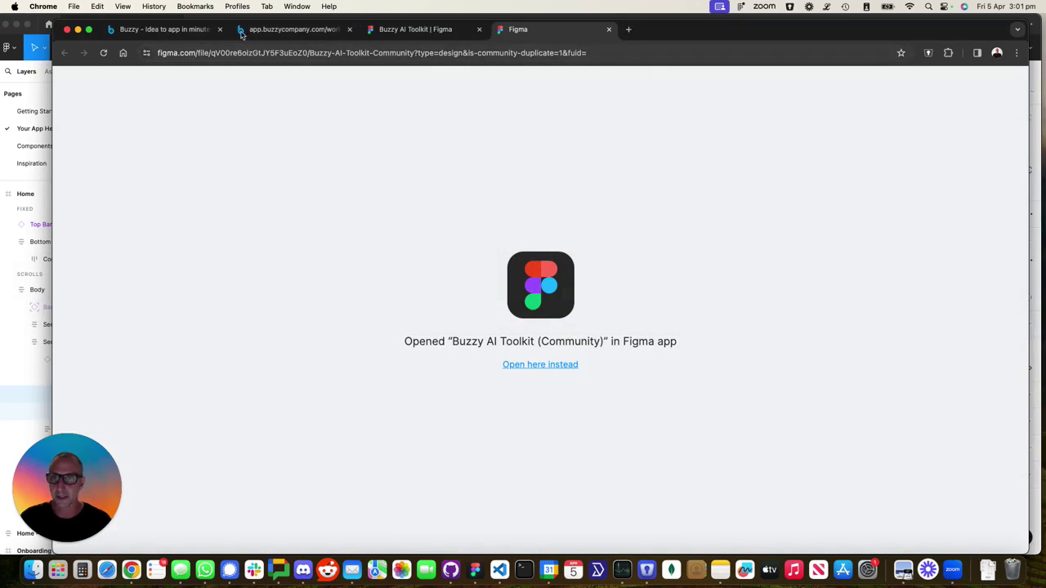
# View the Buzzy Dine Finder Design page on app.buzzycompany.com, then return to Figma
pyautogui.click(268, 29)
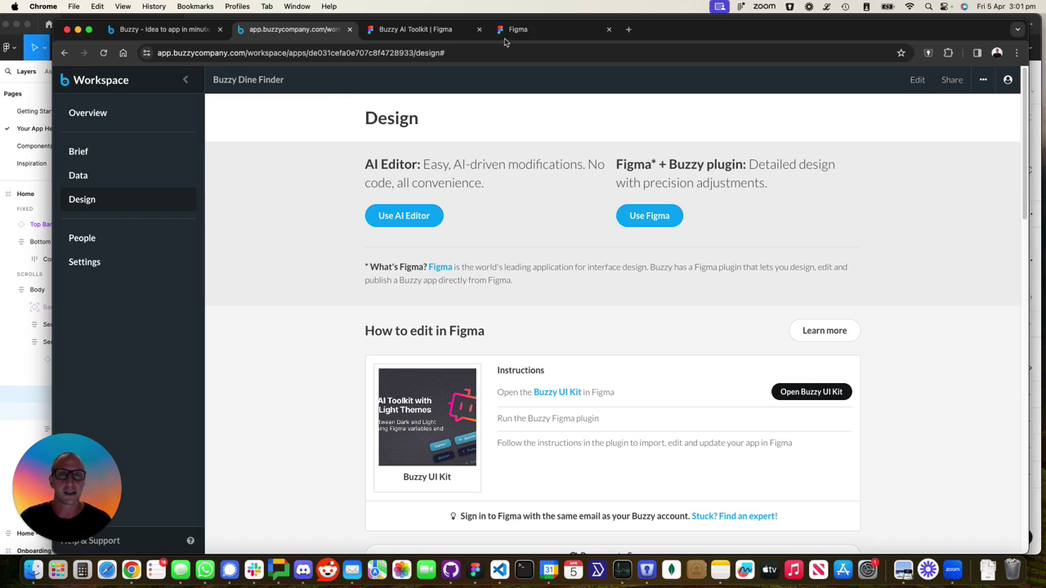
pyautogui.press('super+Tab')
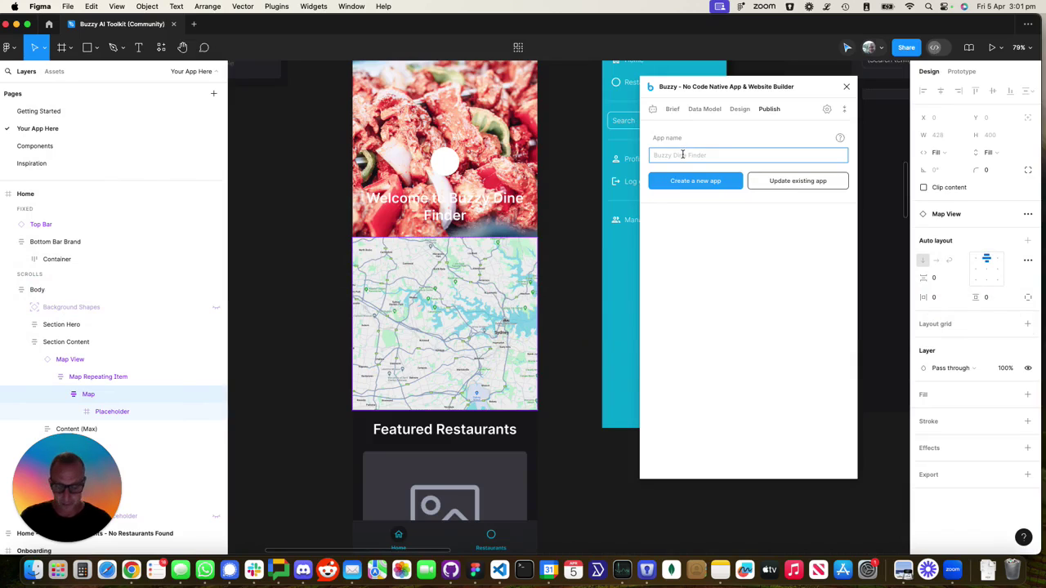
# Choose to update an existing app, search 'Buzzy Dine' and confirm Buzzy Dine Finder as target
pyautogui.click(683, 154)
pyautogui.write('Buzzy Dine')
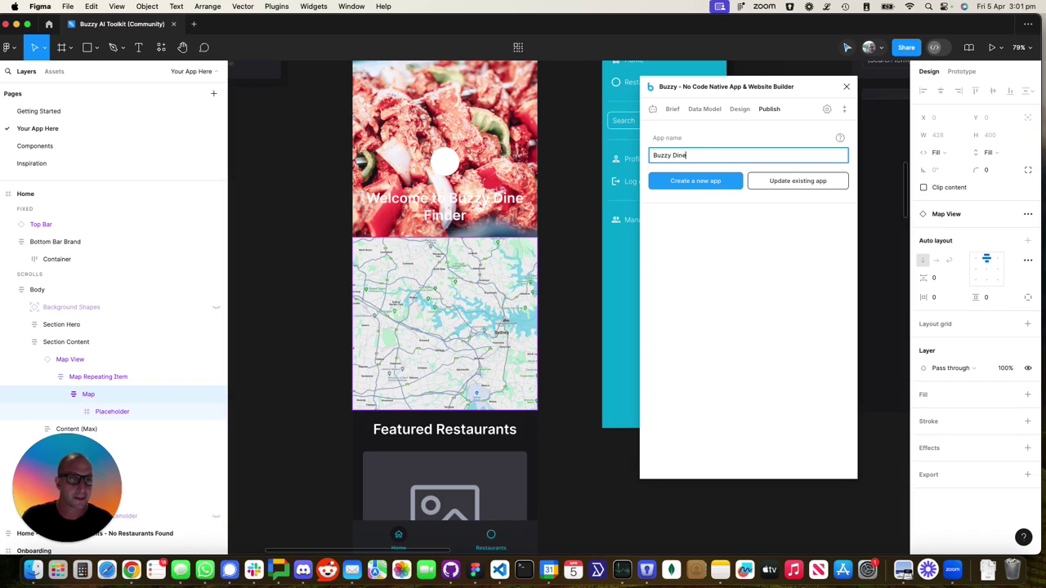
pyautogui.click(784, 180)
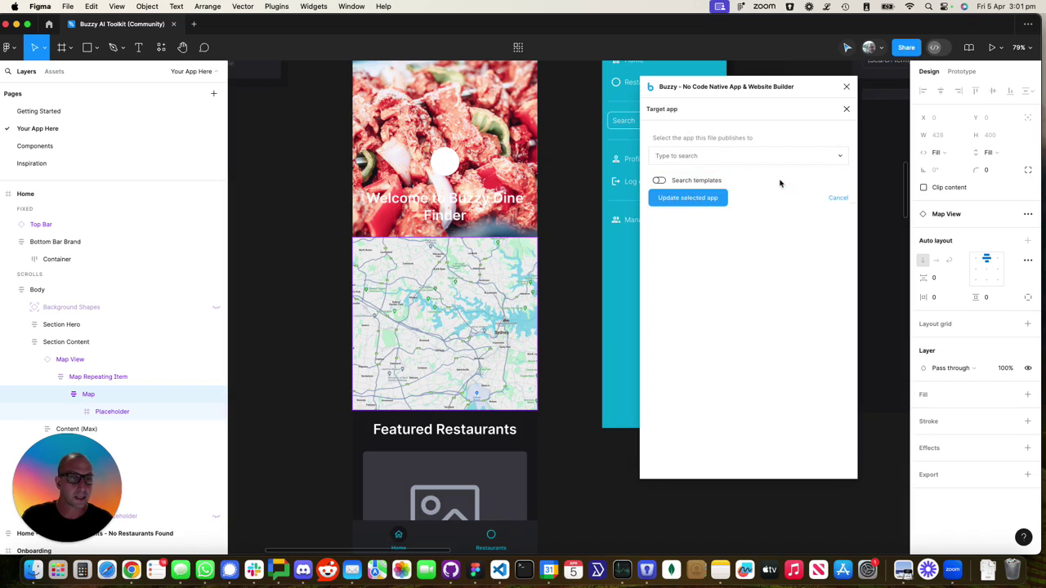
pyautogui.click(676, 149)
pyautogui.write('Buzzy Du')
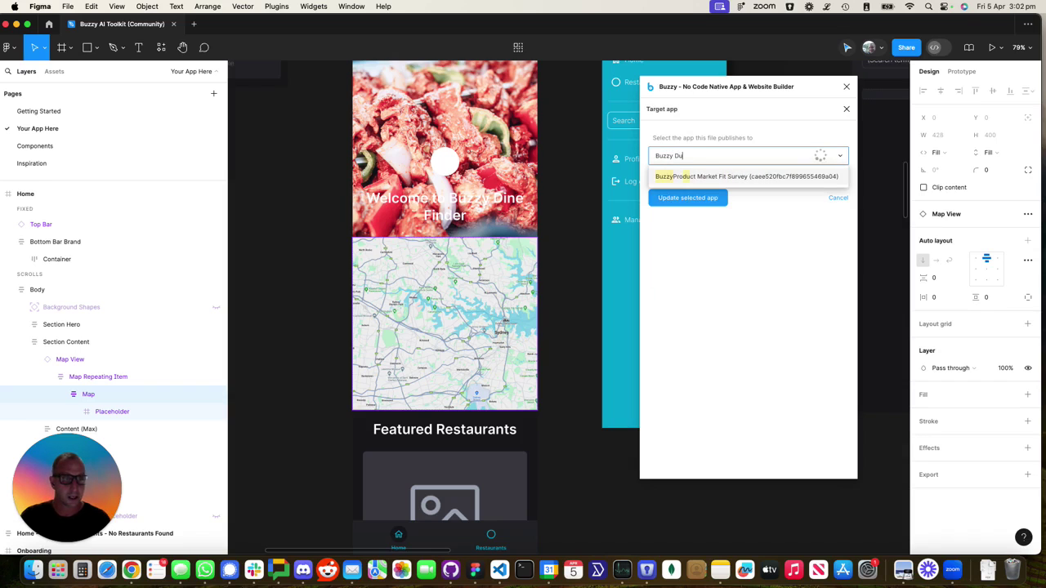
pyautogui.press('BackSpace')
pyautogui.write('ine')
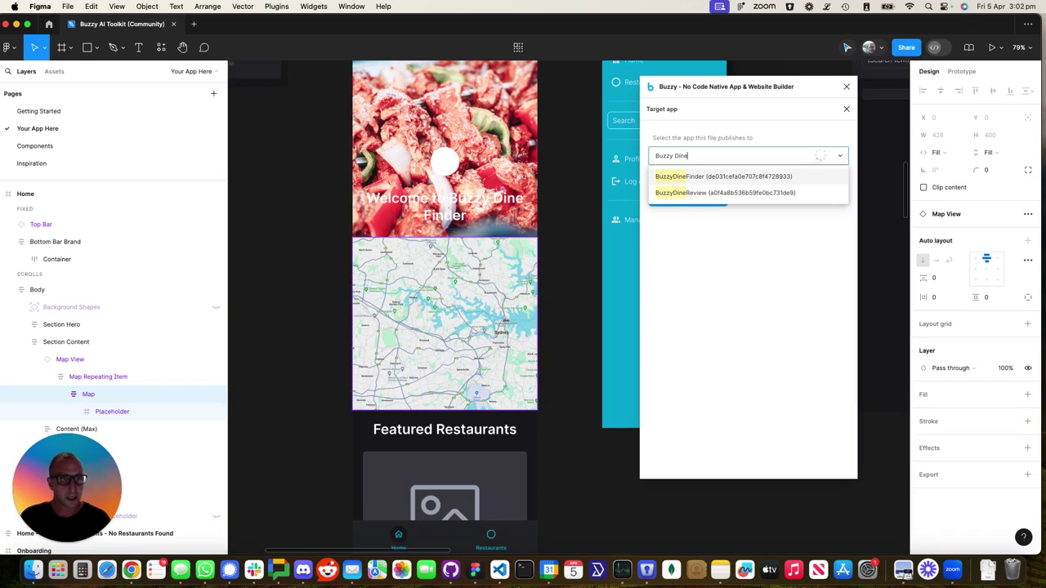
pyautogui.click(696, 177)
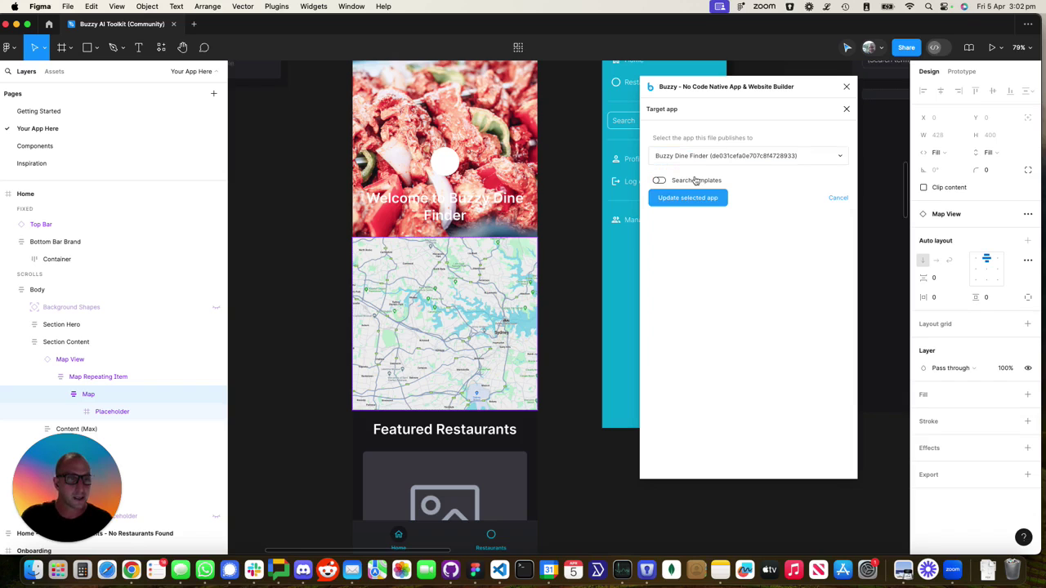
pyautogui.click(679, 199)
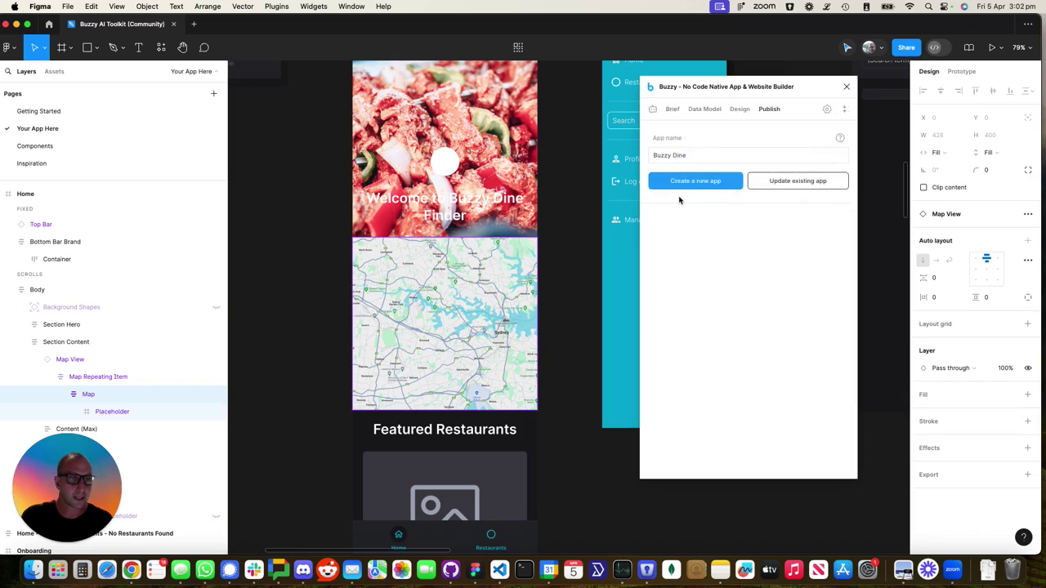
# Copy the Figma file's share link, paste it into Buzzy's Figma link field and submit
pyautogui.click(906, 48)
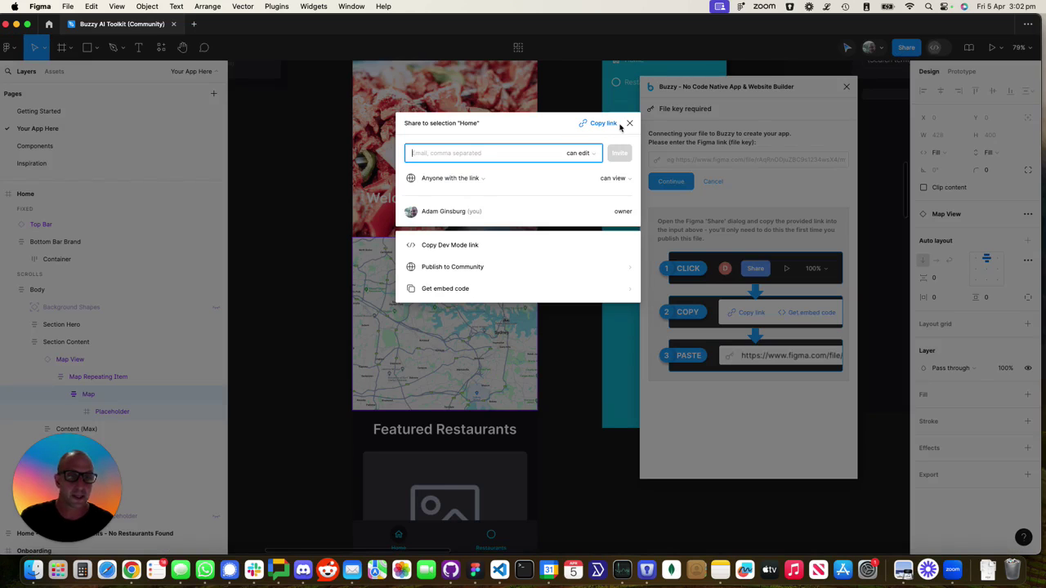
pyautogui.click(629, 124)
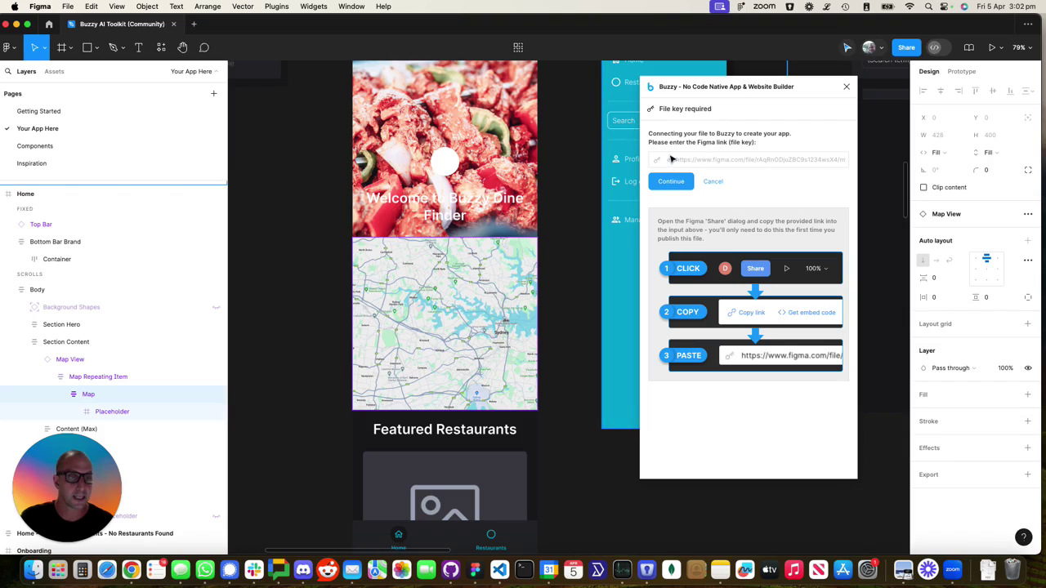
pyautogui.click(670, 158)
pyautogui.press('super+v')
pyautogui.click(676, 185)
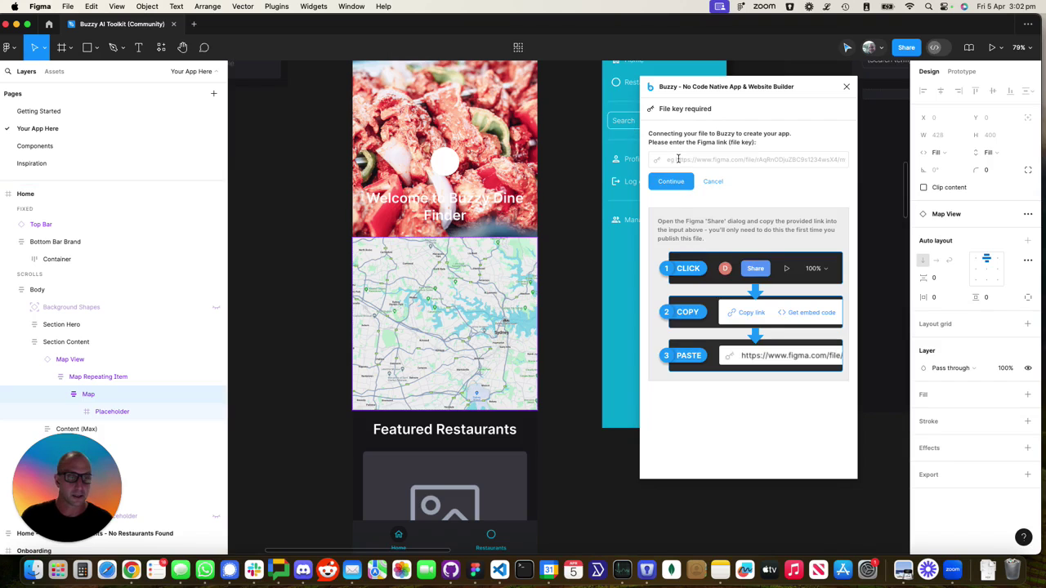
pyautogui.press('super+v')
pyautogui.click(675, 181)
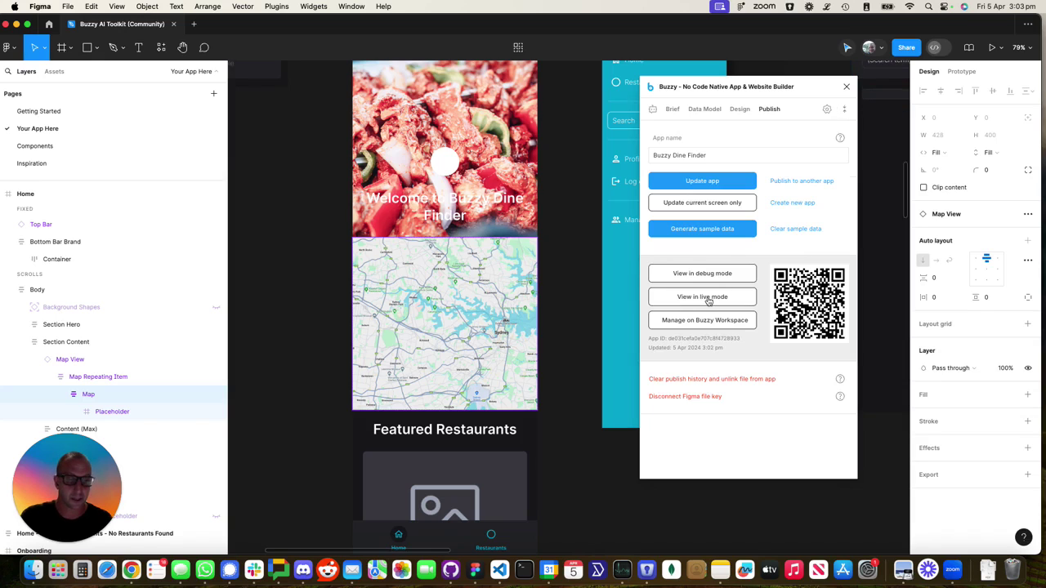
# View Buzzy Dine Finder in live mode, scroll to check the Sydney map, then return to Figma
pyautogui.click(702, 296)
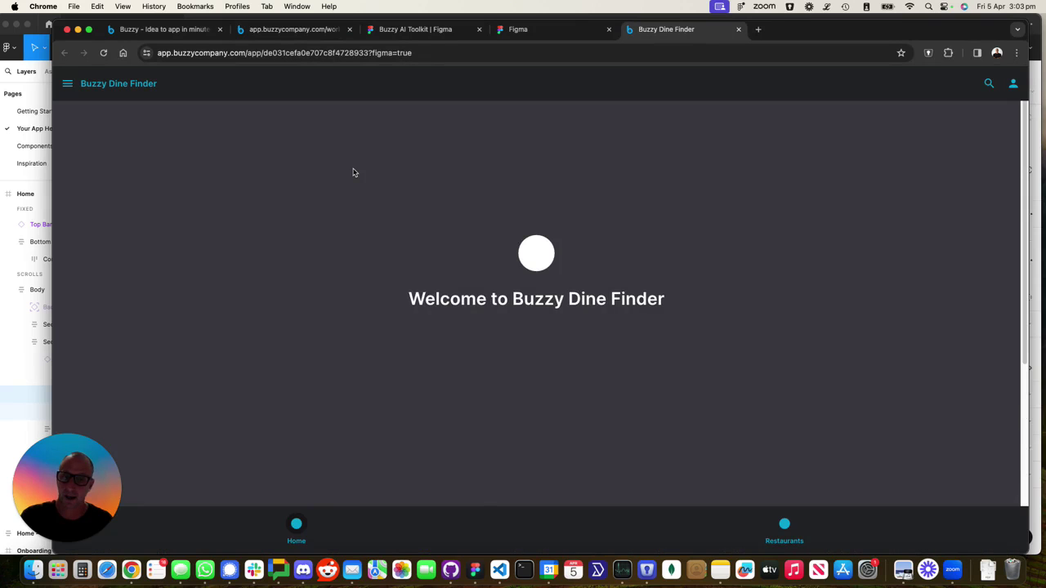
pyautogui.scroll(-5, 398, 372)
pyautogui.scroll(3, 425, 270)
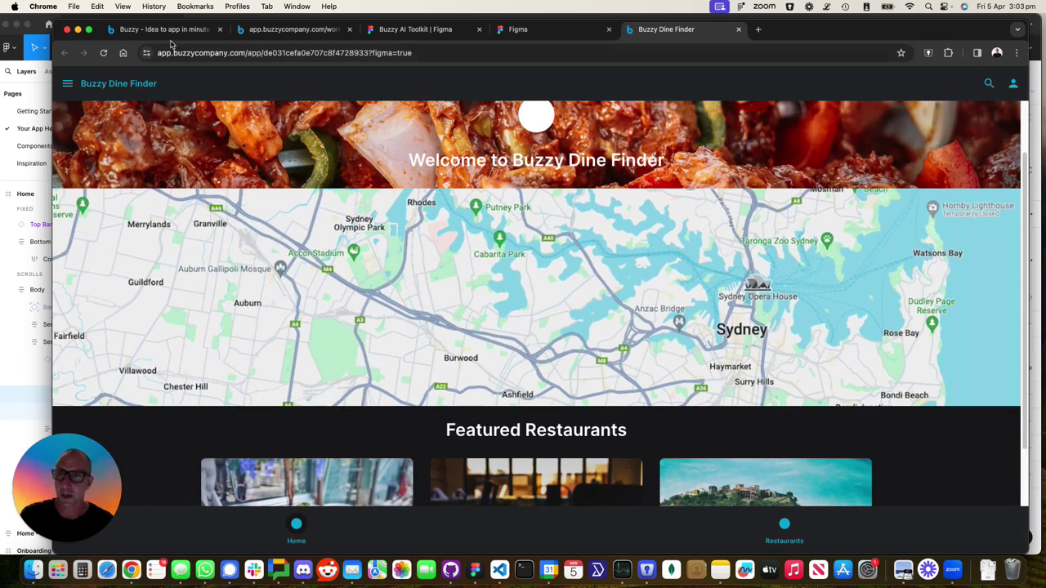
pyautogui.press('super+Tab')
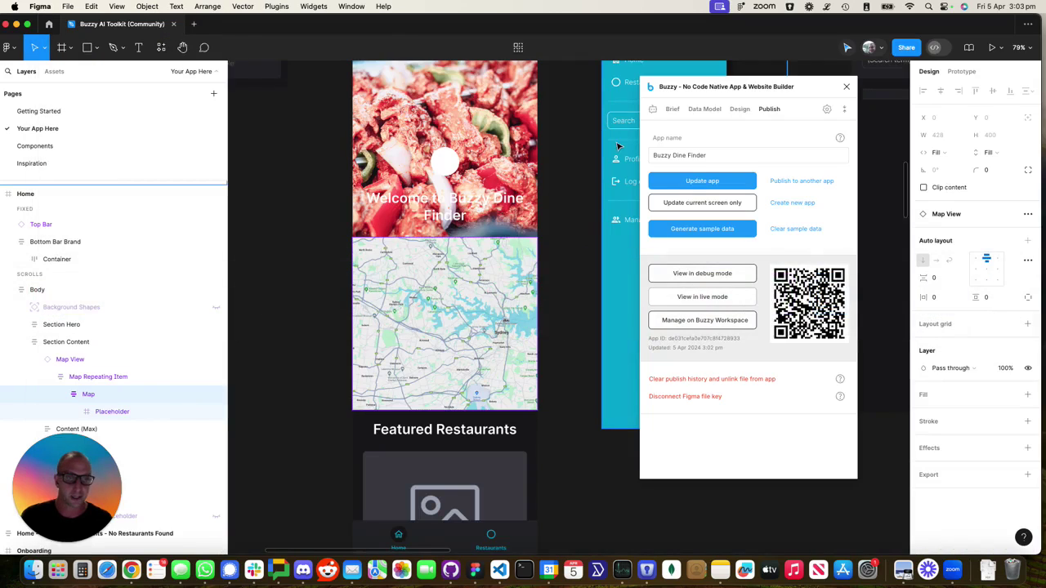
# Make Map View a View component using the Map datatable in Results layout
pyautogui.click(740, 110)
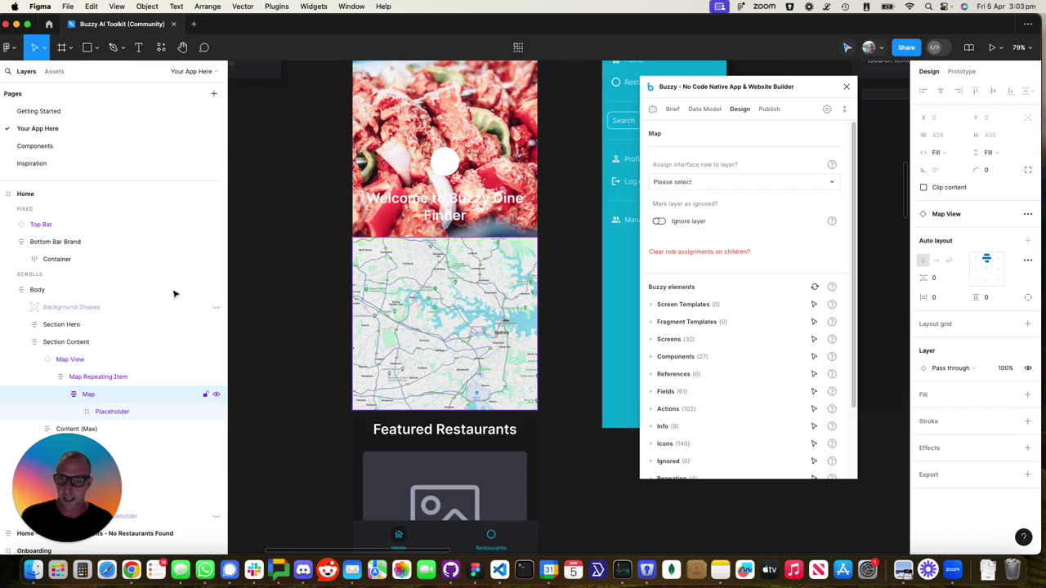
pyautogui.click(66, 367)
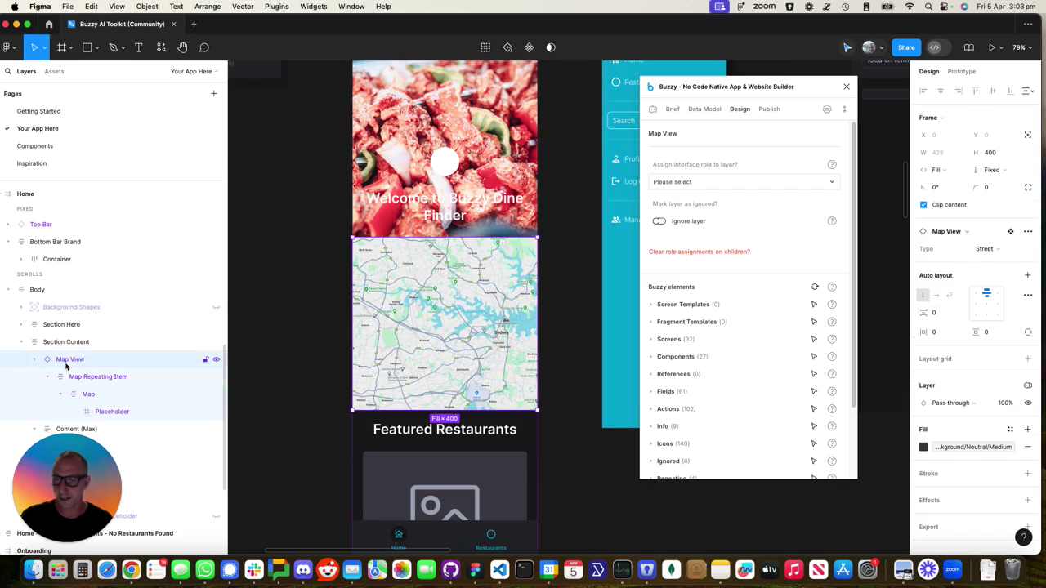
pyautogui.click(681, 183)
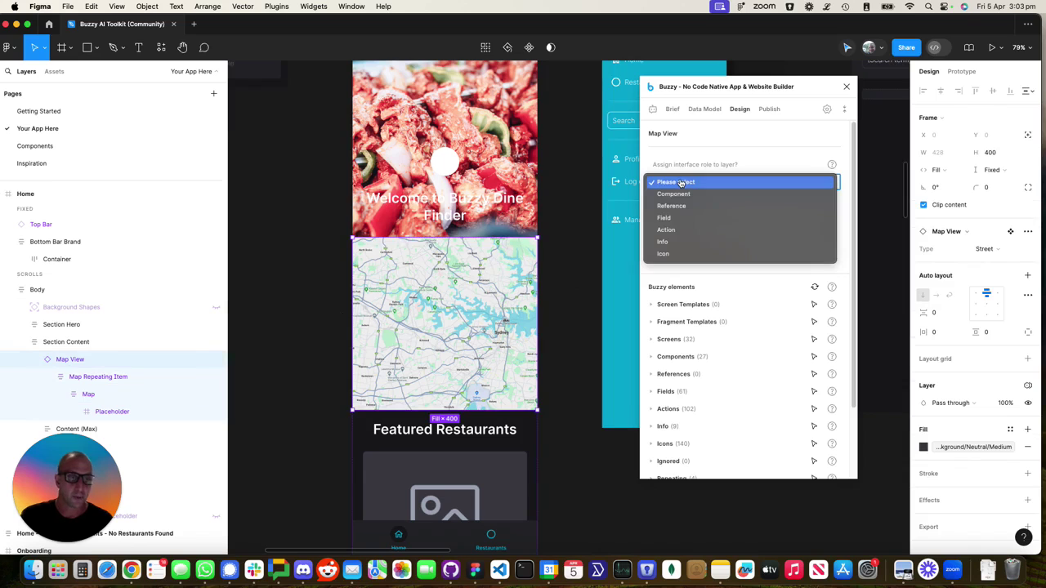
pyautogui.click(683, 196)
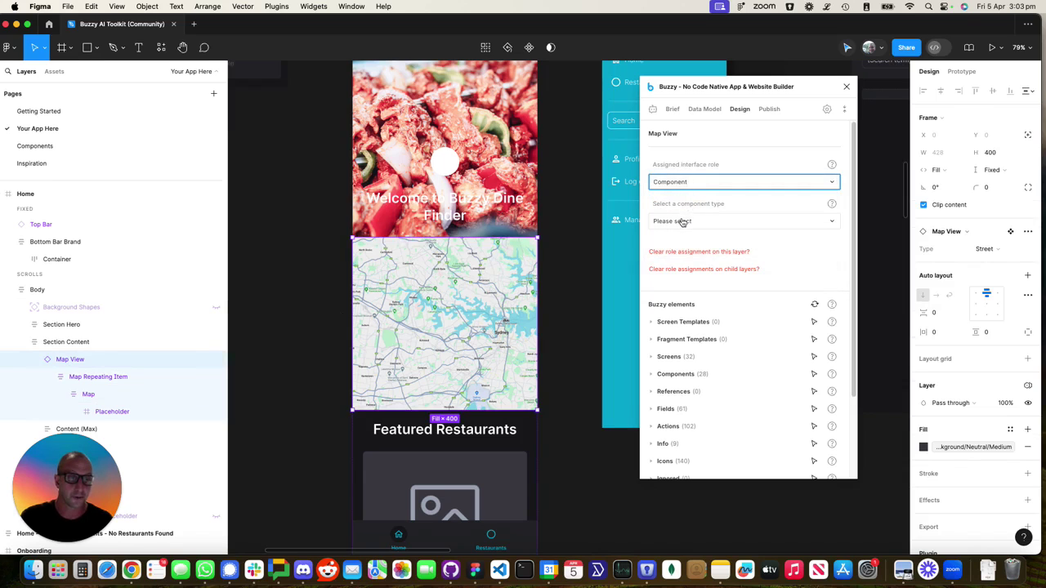
pyautogui.click(689, 221)
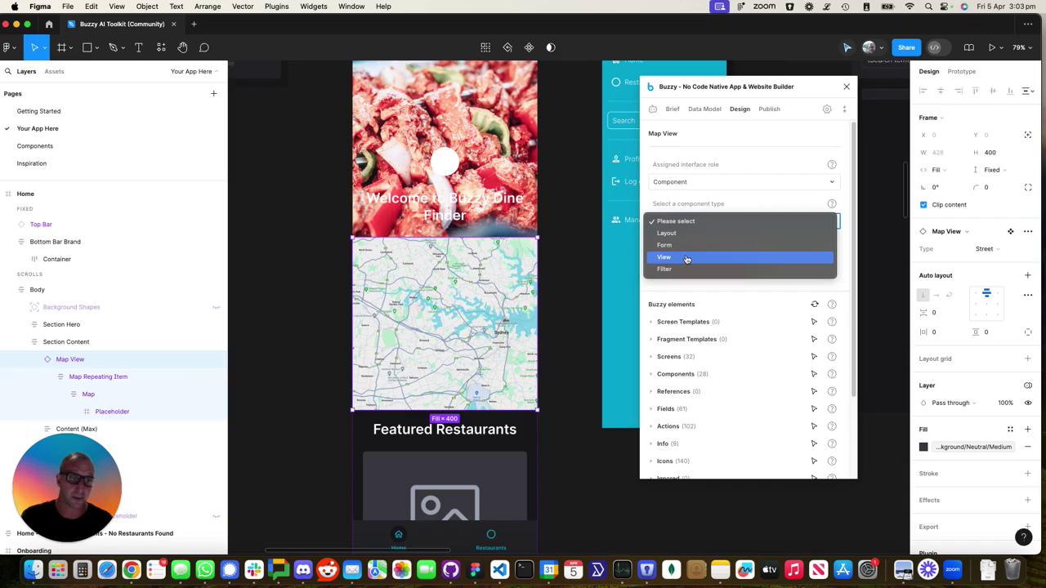
pyautogui.click(687, 258)
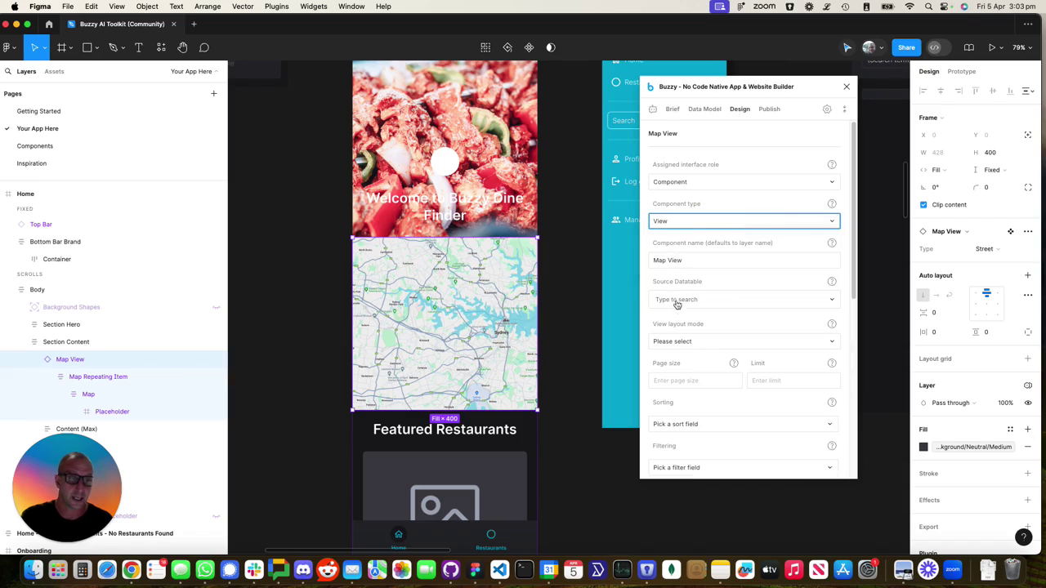
pyautogui.click(678, 303)
pyautogui.click(676, 329)
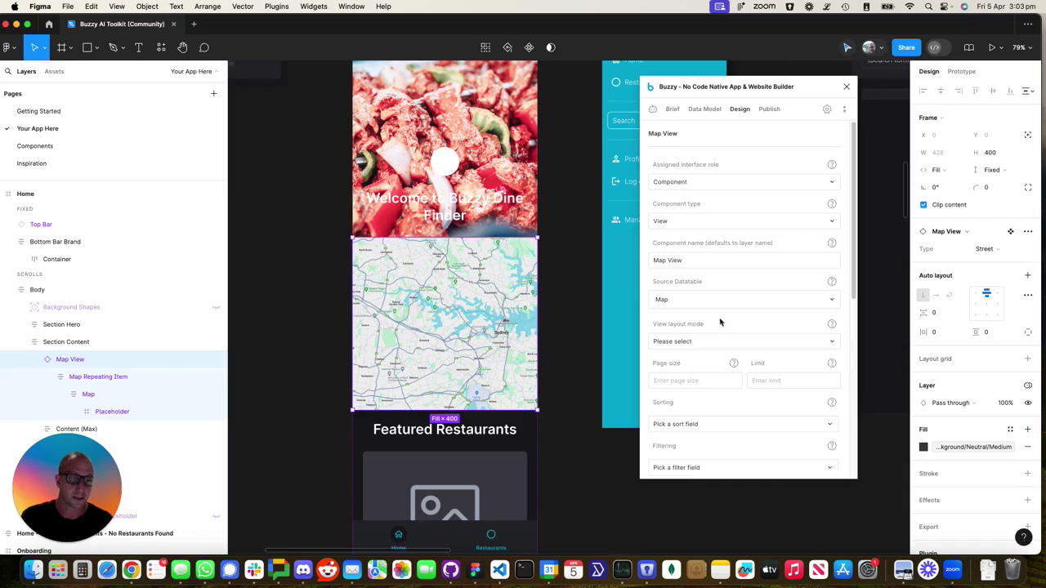
pyautogui.click(692, 343)
pyautogui.click(689, 355)
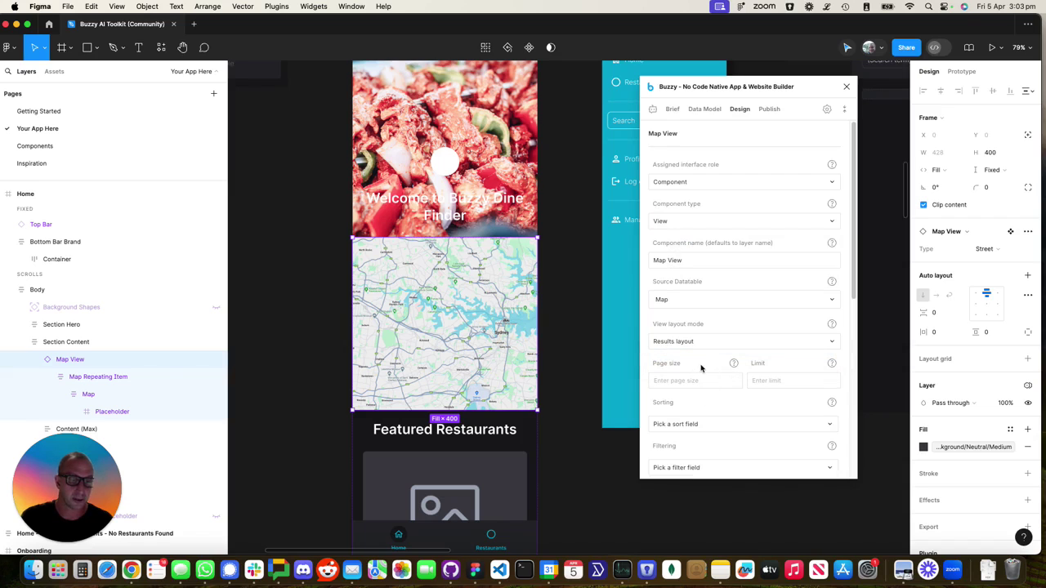
# Mark Map Repeating Item as repeating and bind Map as a Field to restaurants in Summary mode
pyautogui.click(76, 379)
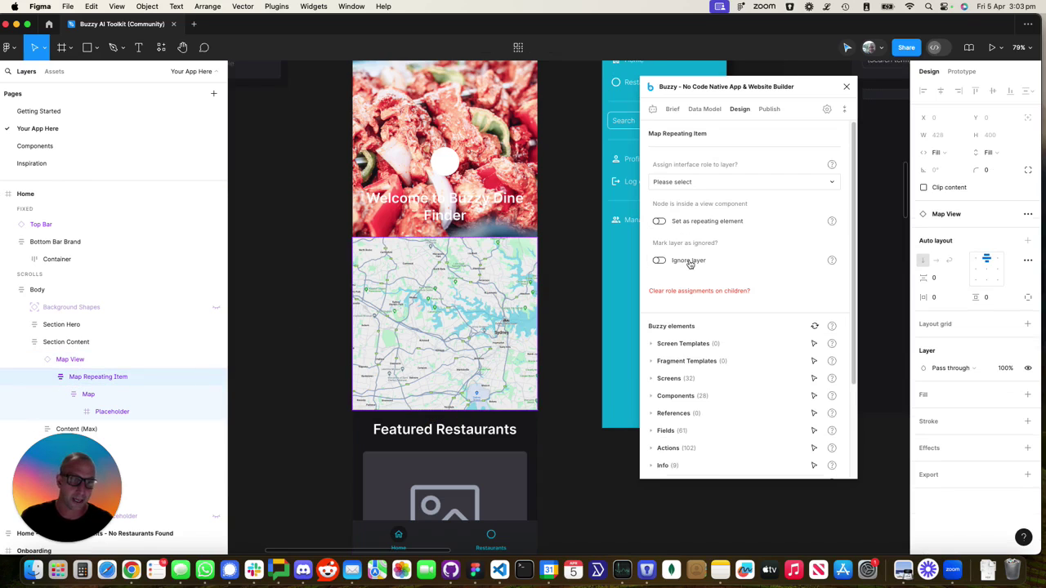
pyautogui.click(658, 221)
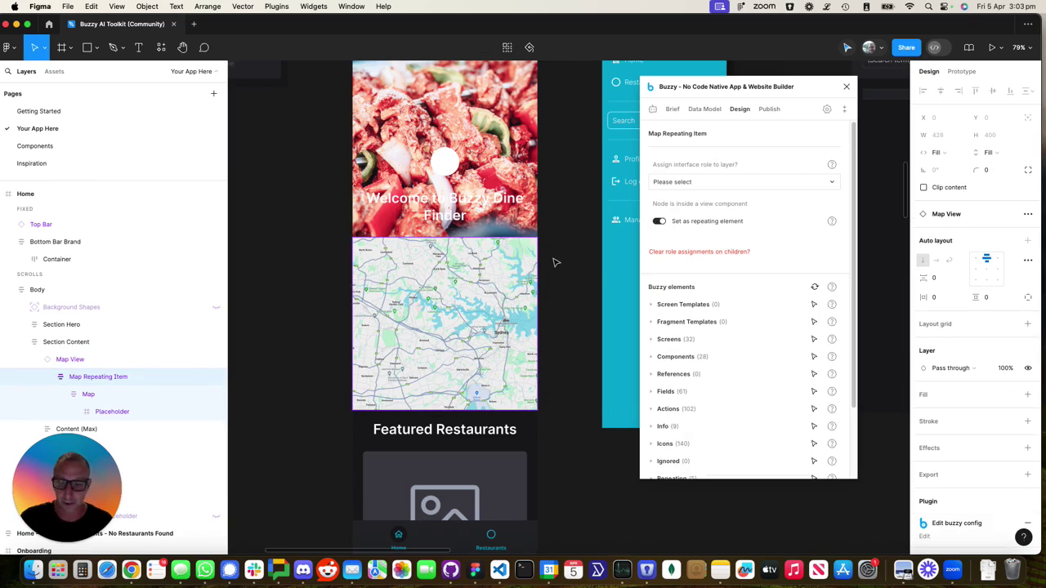
pyautogui.click(88, 396)
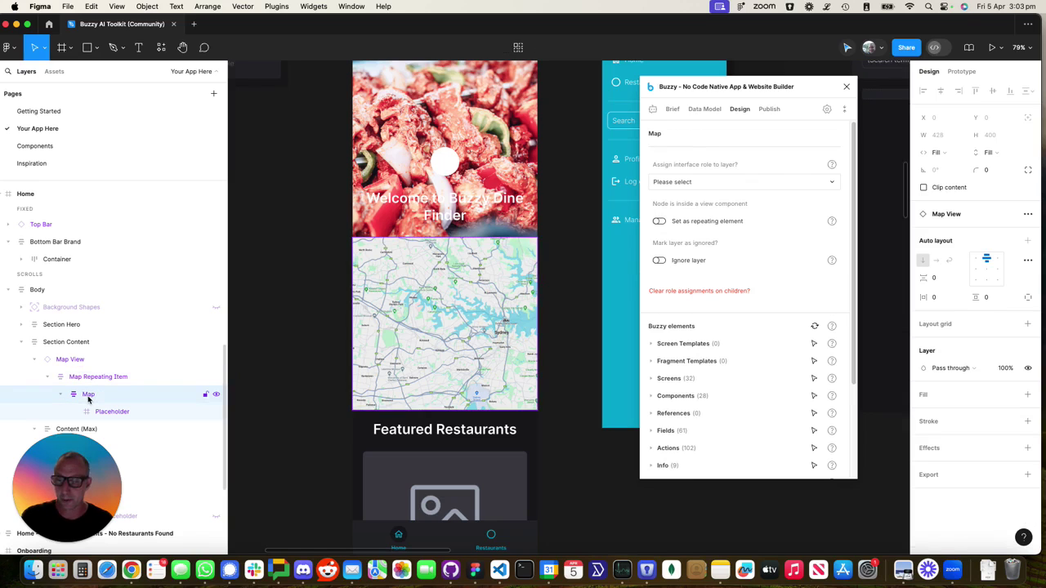
pyautogui.click(677, 183)
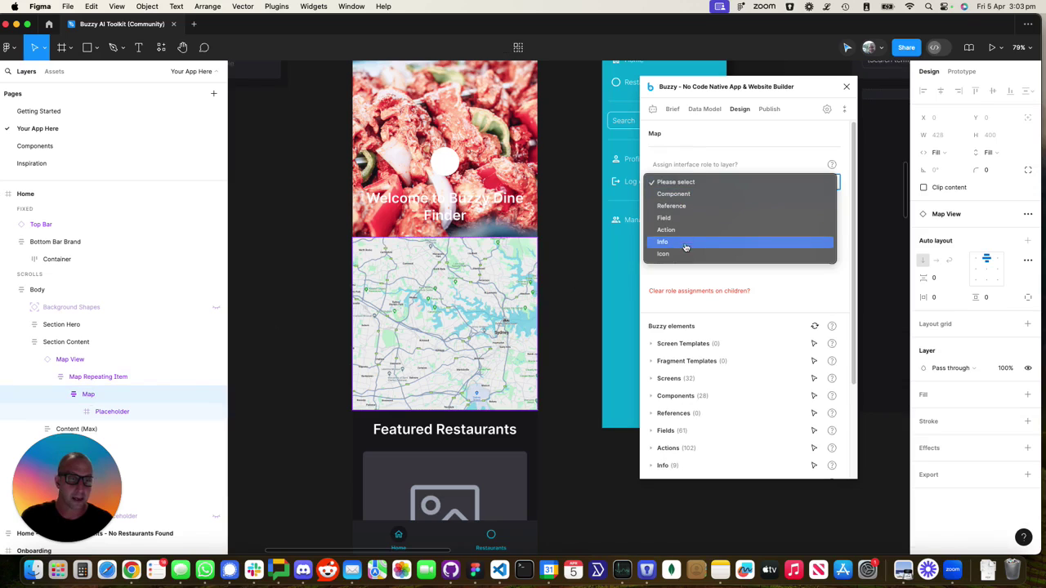
pyautogui.click(679, 218)
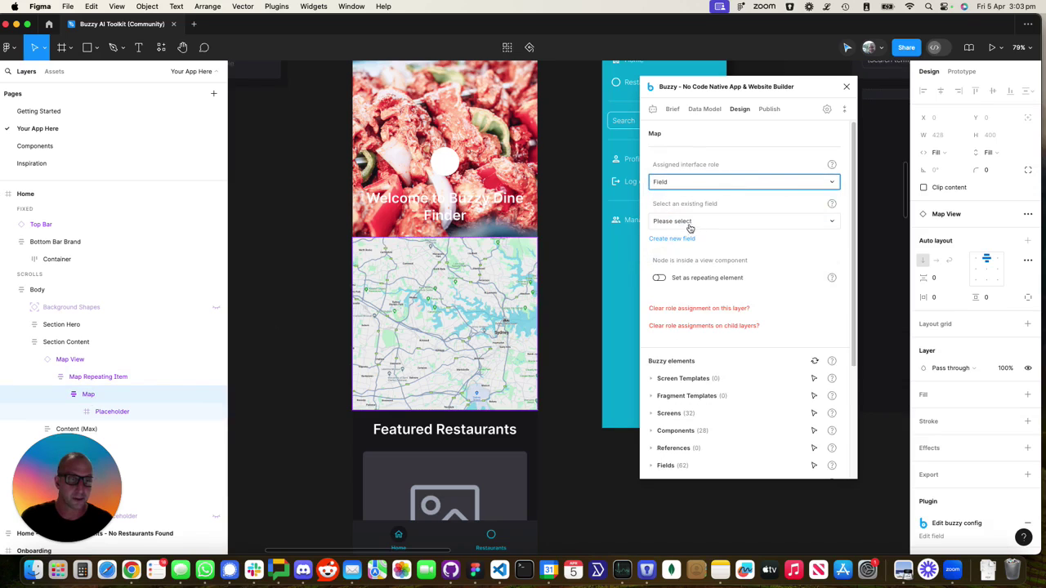
pyautogui.click(679, 222)
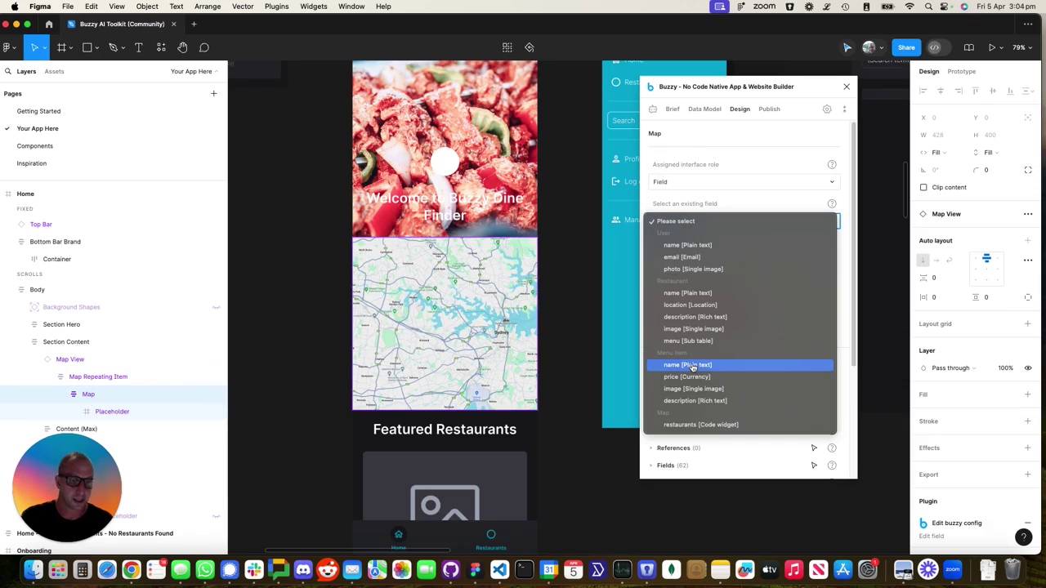
pyautogui.click(691, 426)
pyautogui.click(703, 281)
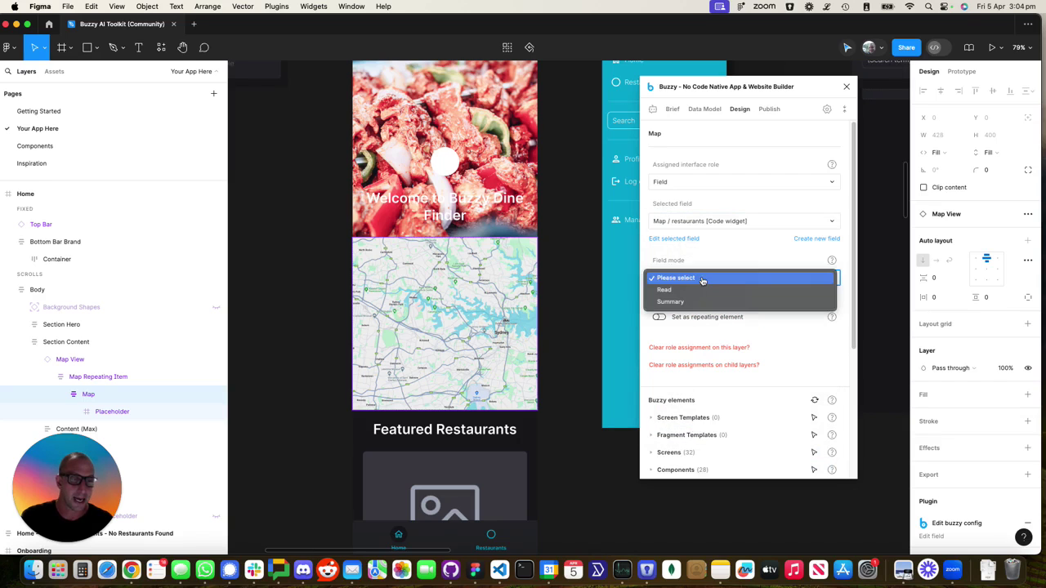
pyautogui.click(693, 302)
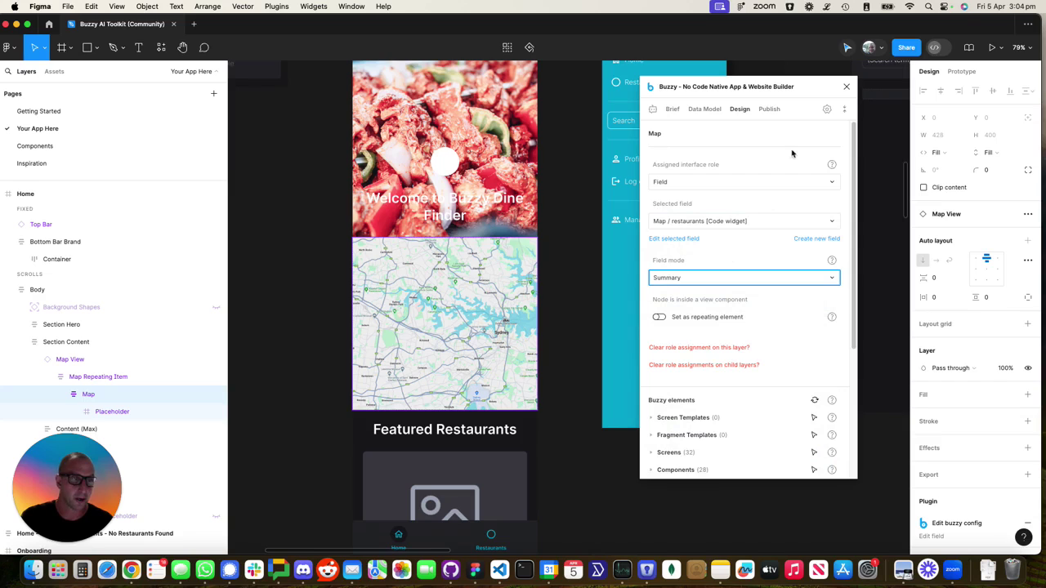
# Publish the update to the app, reload the live app in Chrome, and switch to the first browser tab
pyautogui.click(768, 109)
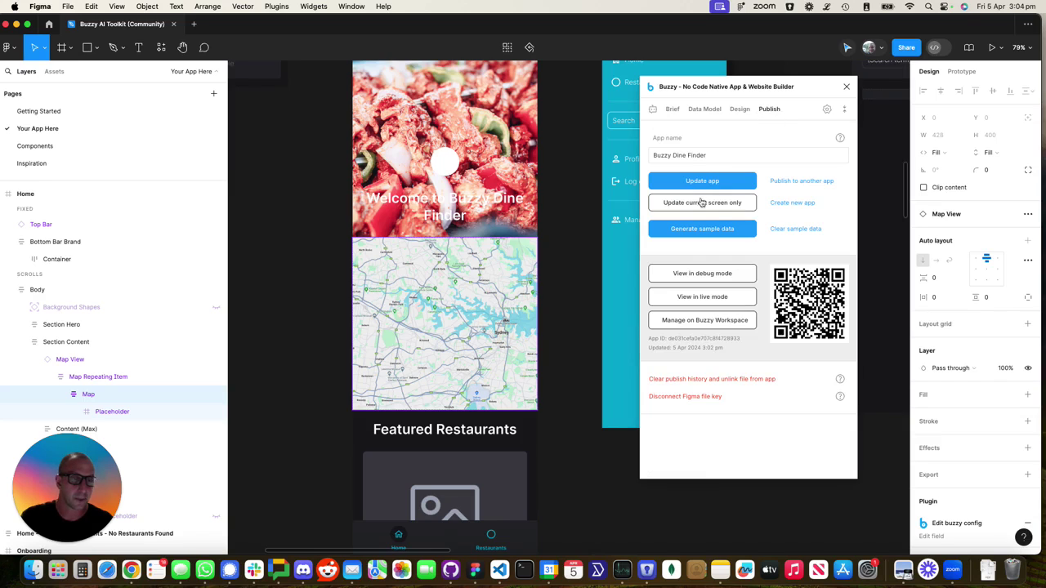
pyautogui.click(689, 205)
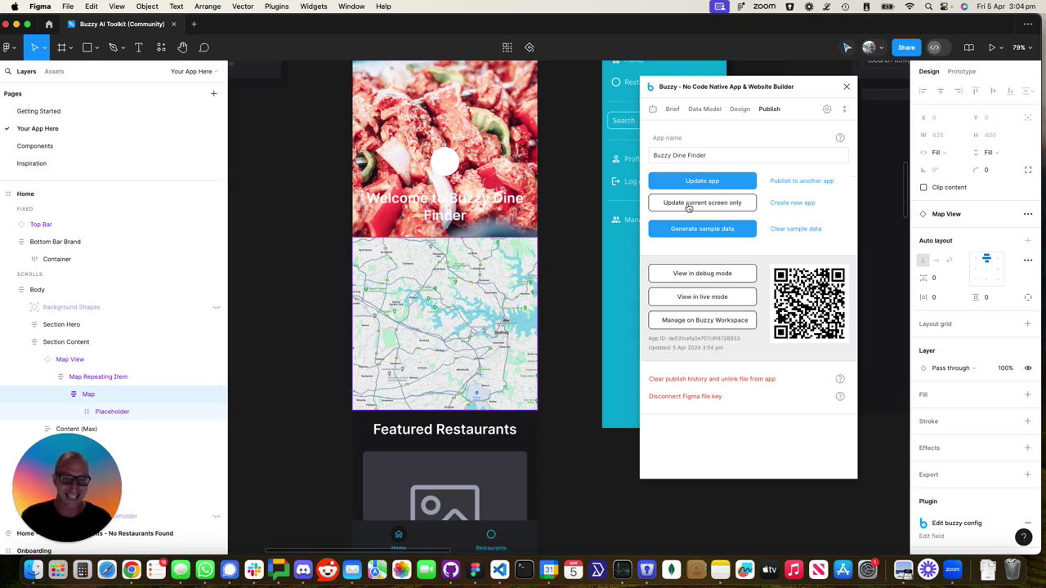
pyautogui.press('super+Tab')
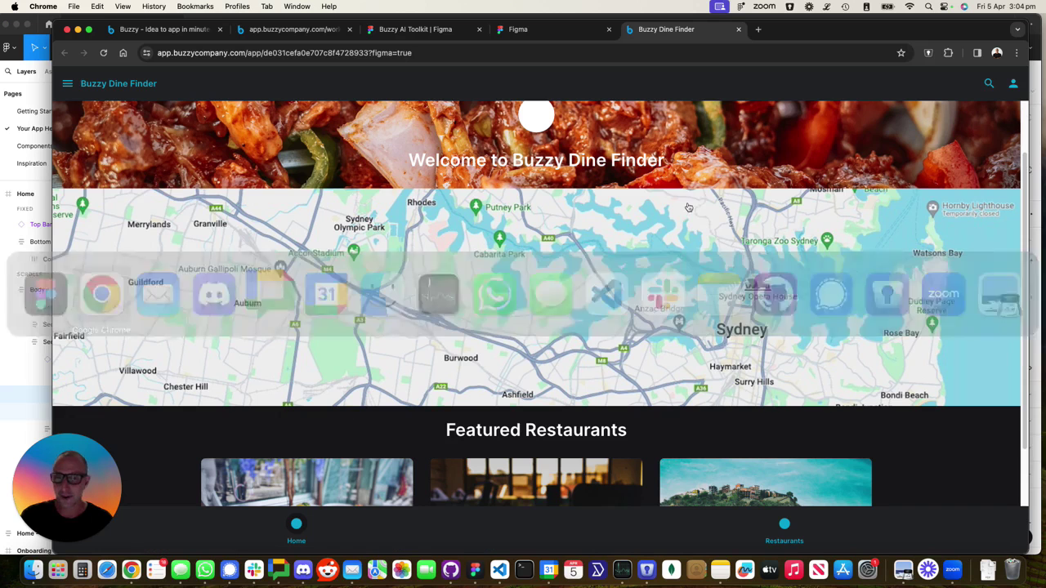
pyautogui.click(103, 52)
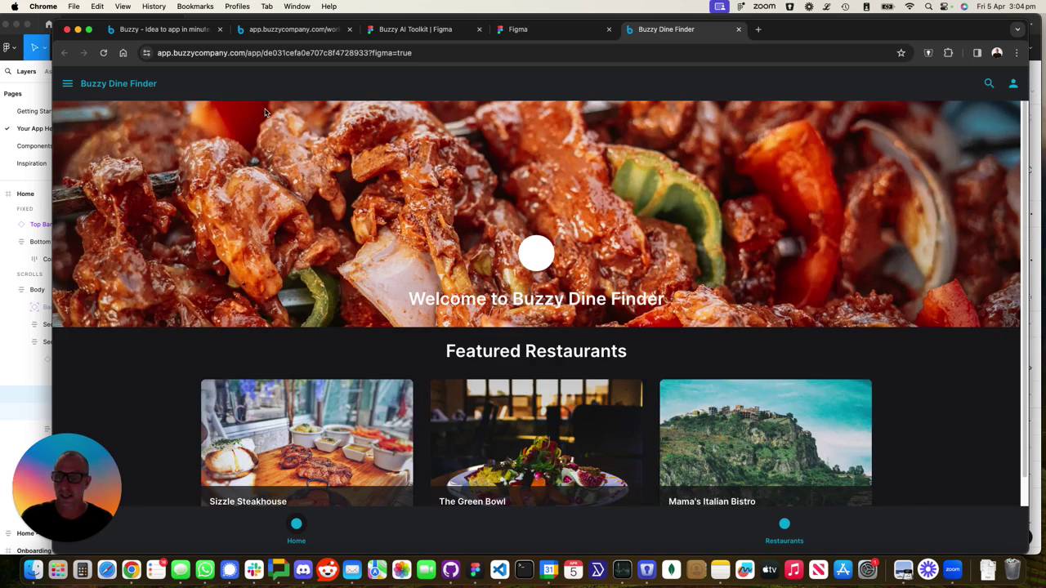
pyautogui.press('super+Tab')
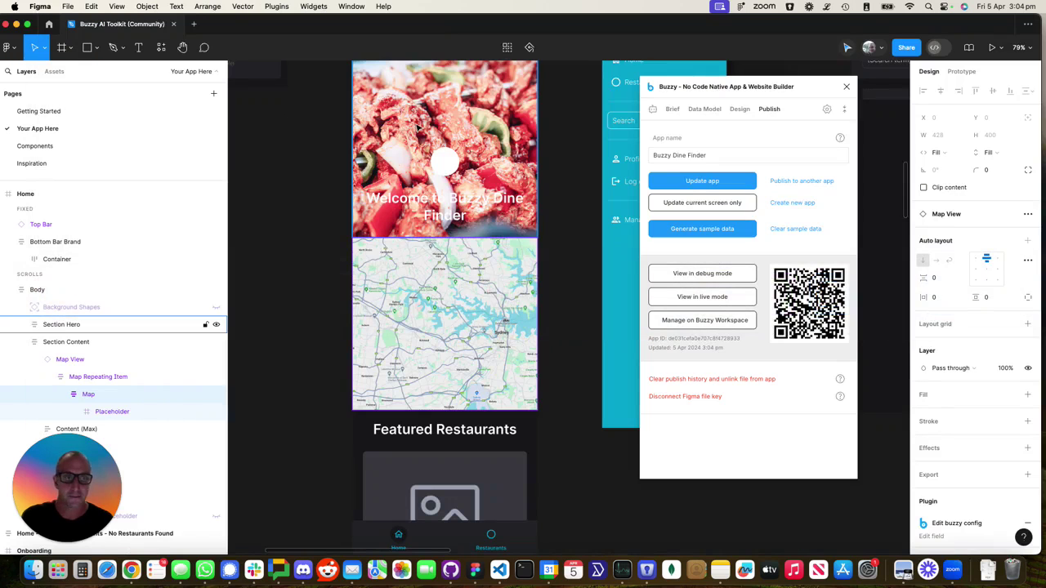
pyautogui.press('super+Tab')
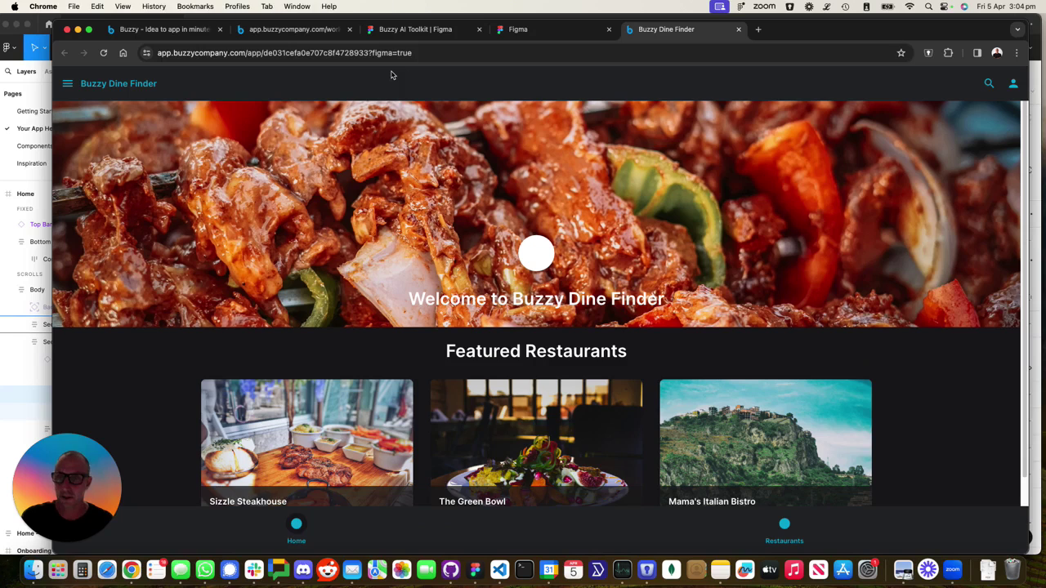
pyautogui.click(170, 31)
# Add and save a new record in the Map table from the Buzzy workspace Data page
pyautogui.click(250, 31)
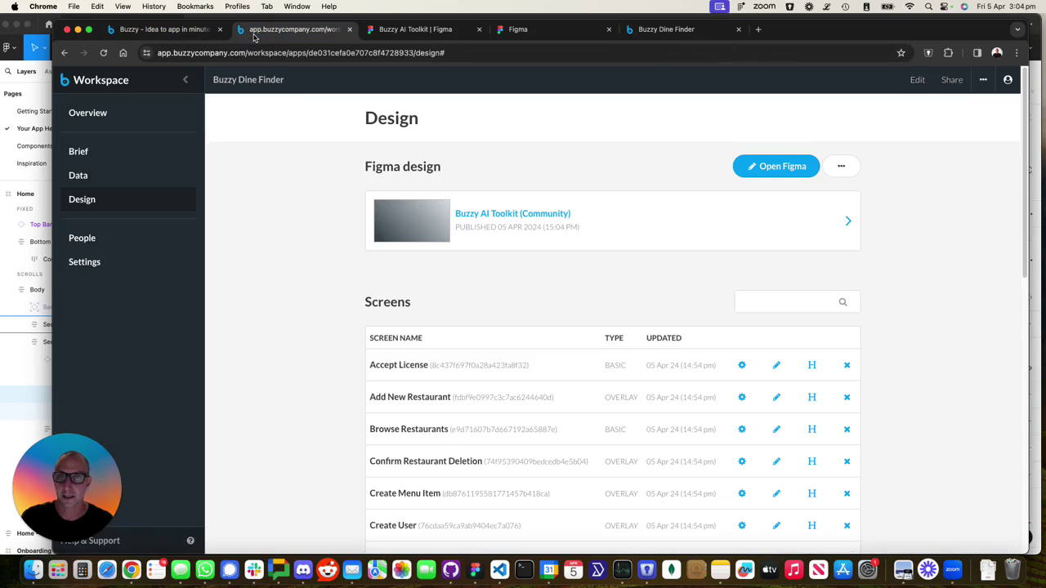
pyautogui.click(85, 175)
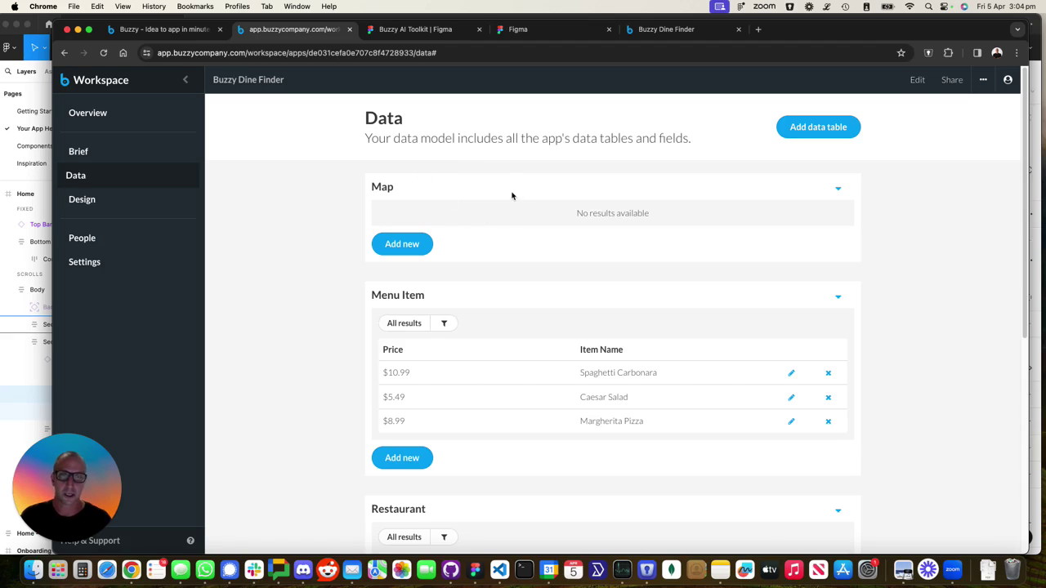
pyautogui.click(402, 244)
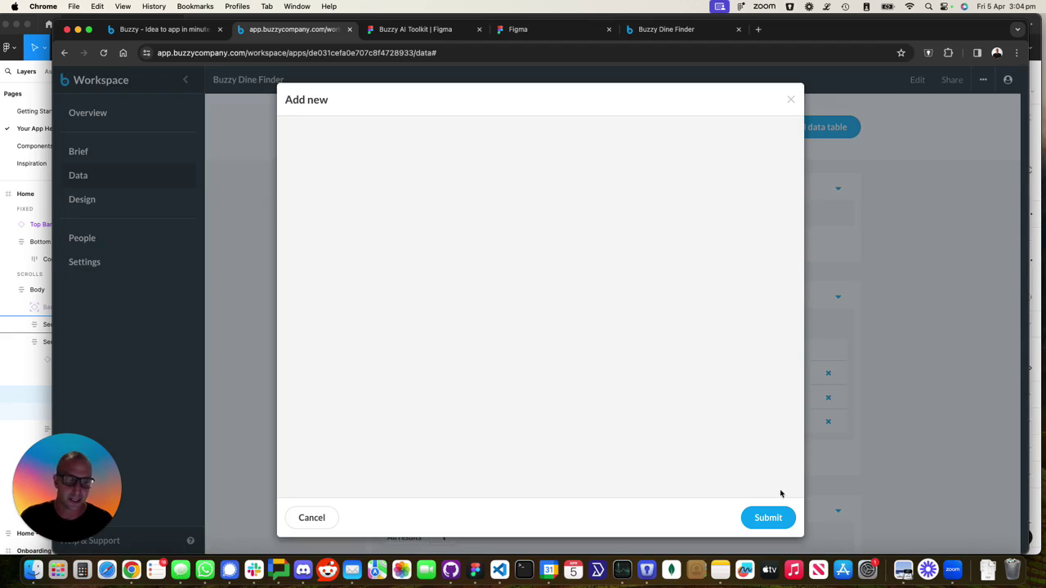
pyautogui.click(777, 515)
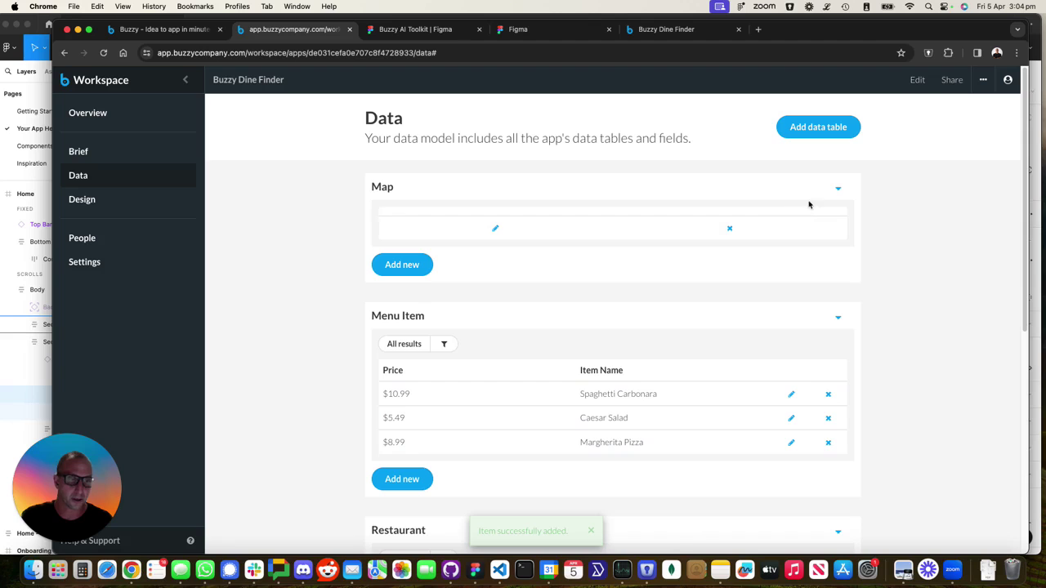
# Reload the live Dine Finder app and scroll to check the still-empty map area
pyautogui.click(653, 31)
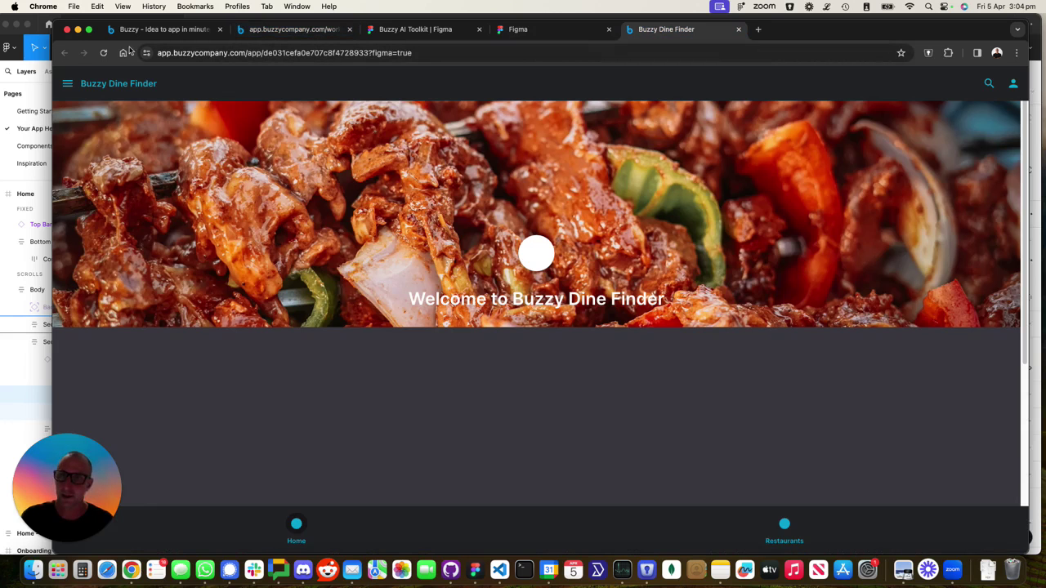
pyautogui.click(103, 52)
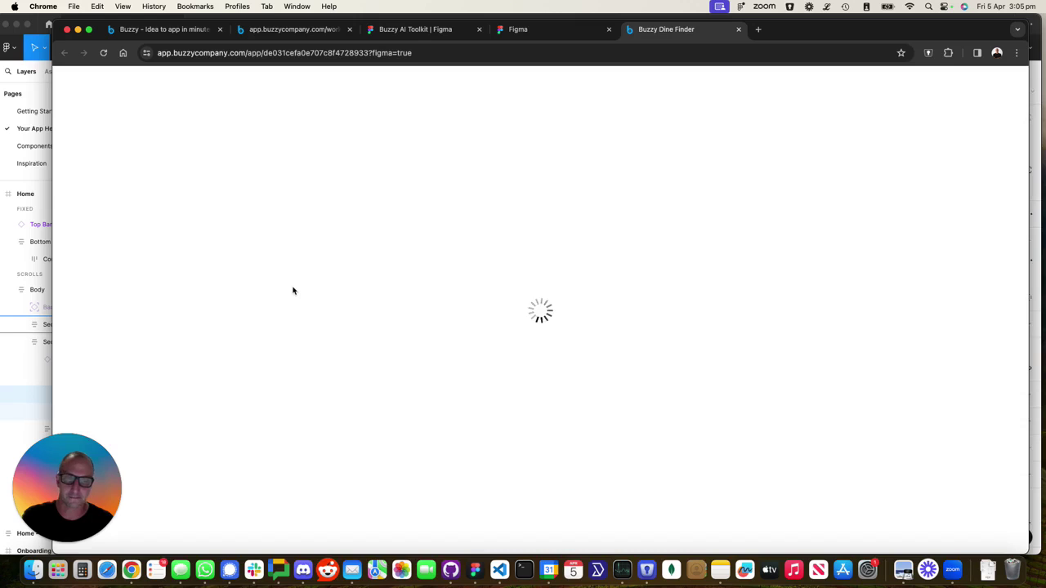
pyautogui.scroll(-4, 315, 304)
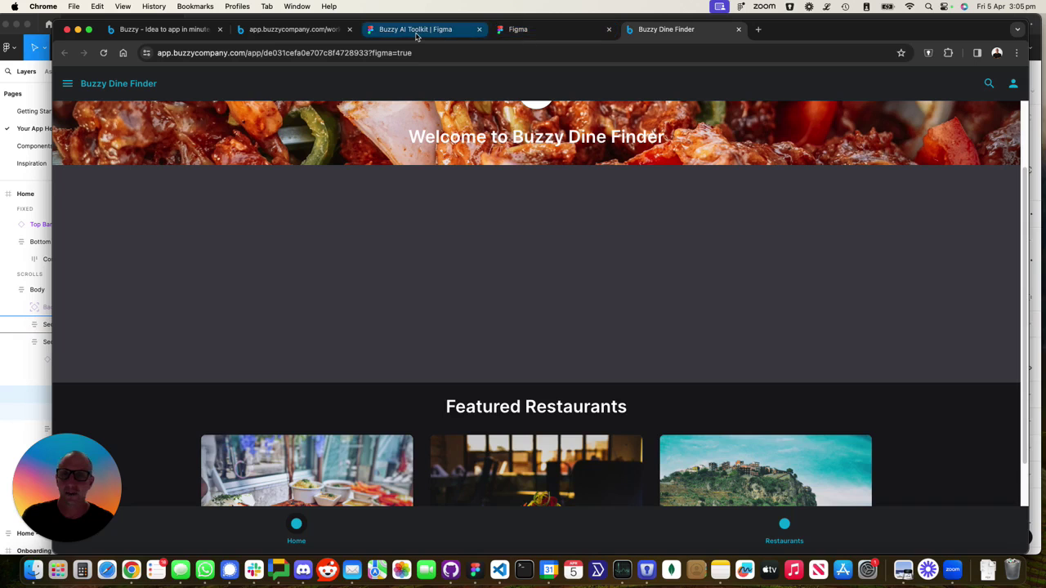
pyautogui.press('super+Tab')
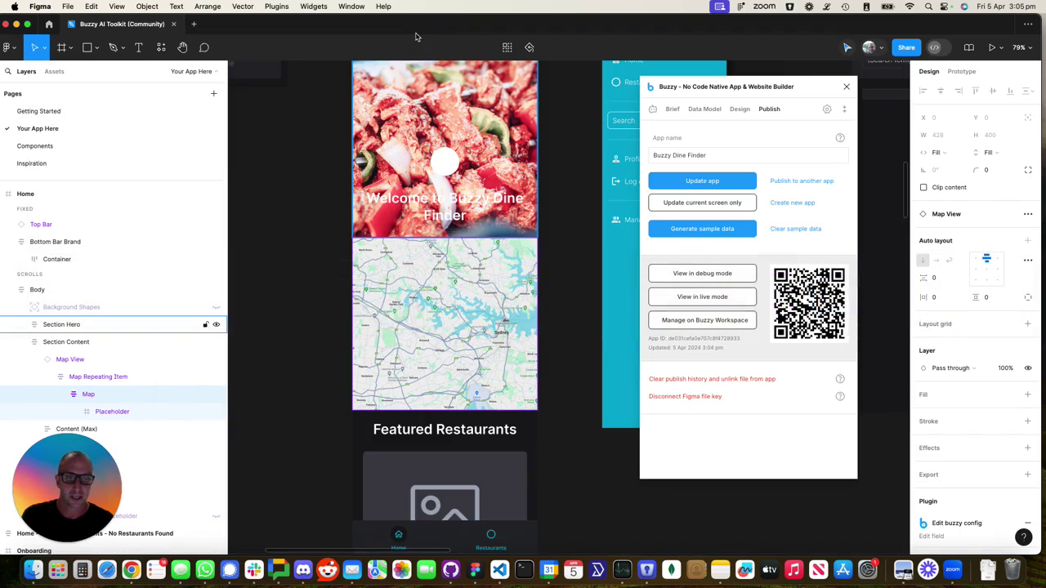
pyautogui.press('super+Tab')
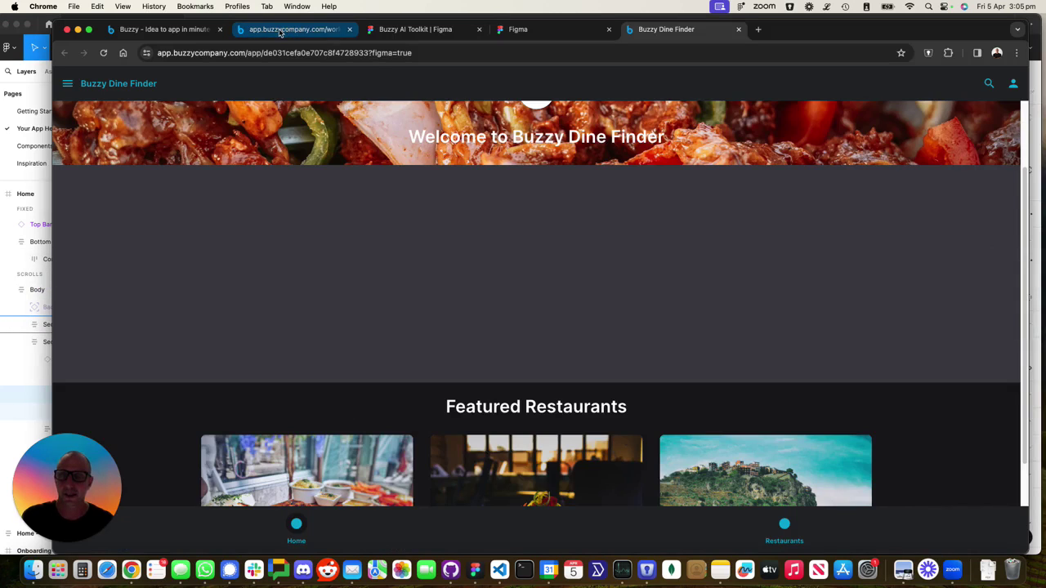
# Open the Map table's Properties and view its Fields on the workspace Data page
pyautogui.click(281, 31)
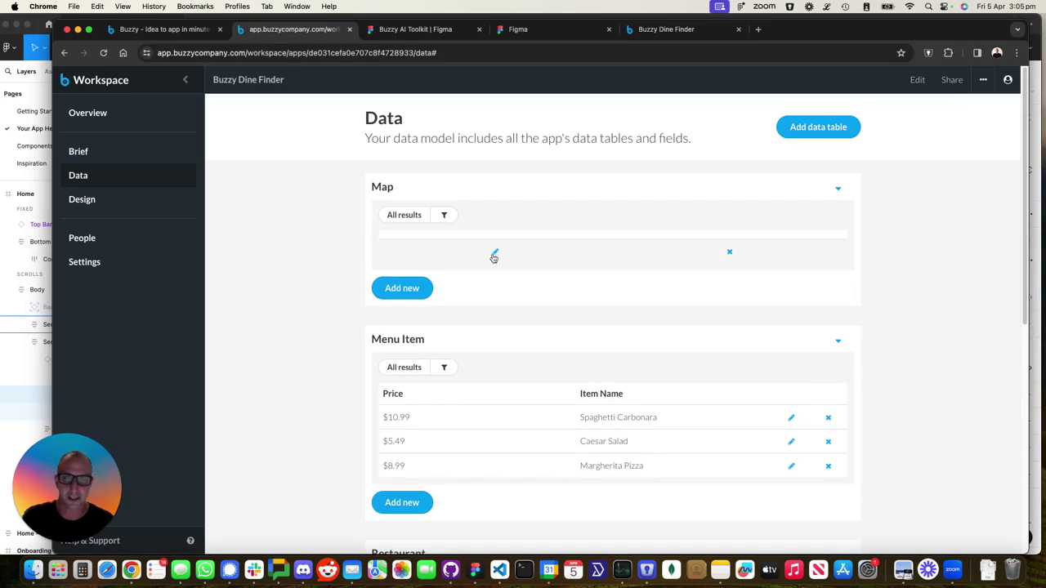
pyautogui.click(838, 189)
pyautogui.click(799, 210)
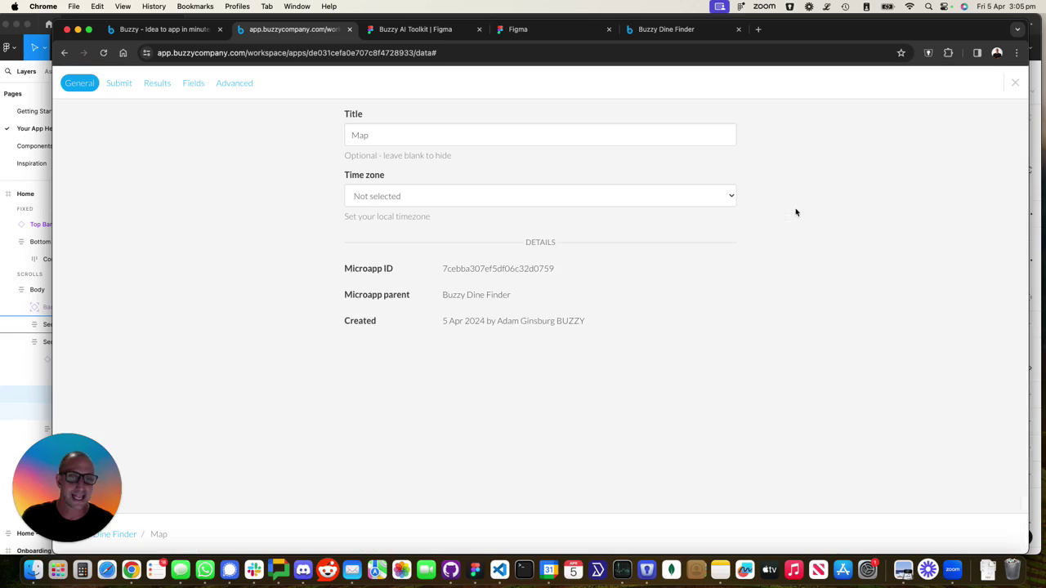
pyautogui.click(193, 83)
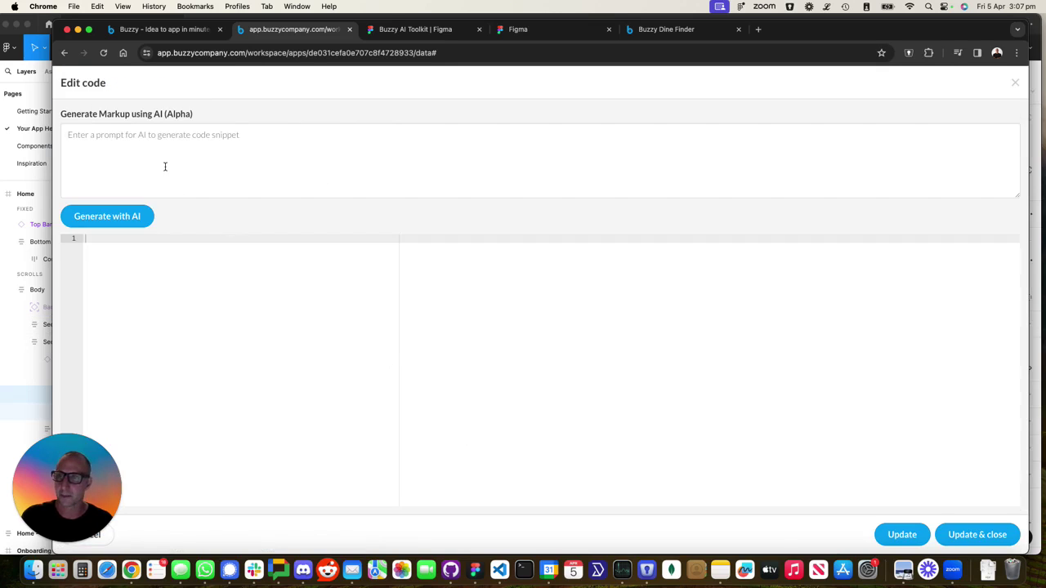
# Paste the OpenStreetMap restaurant map prompt, generate the widget HTML with AI, and review the code
pyautogui.click(165, 167)
pyautogui.write('Add an Openstreet map that renders Restaurants in the bounding box of the map.')
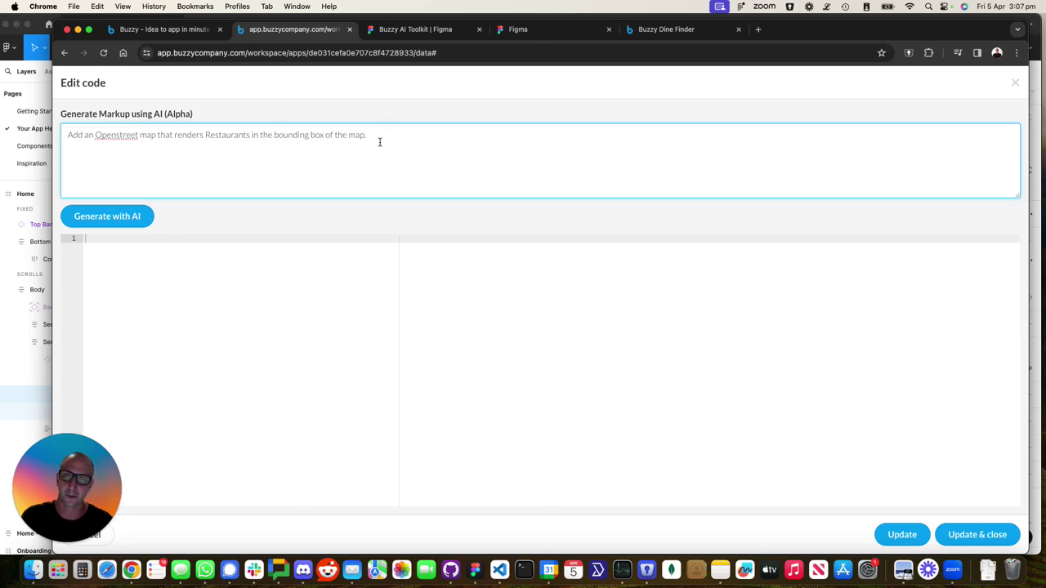
pyautogui.click(128, 217)
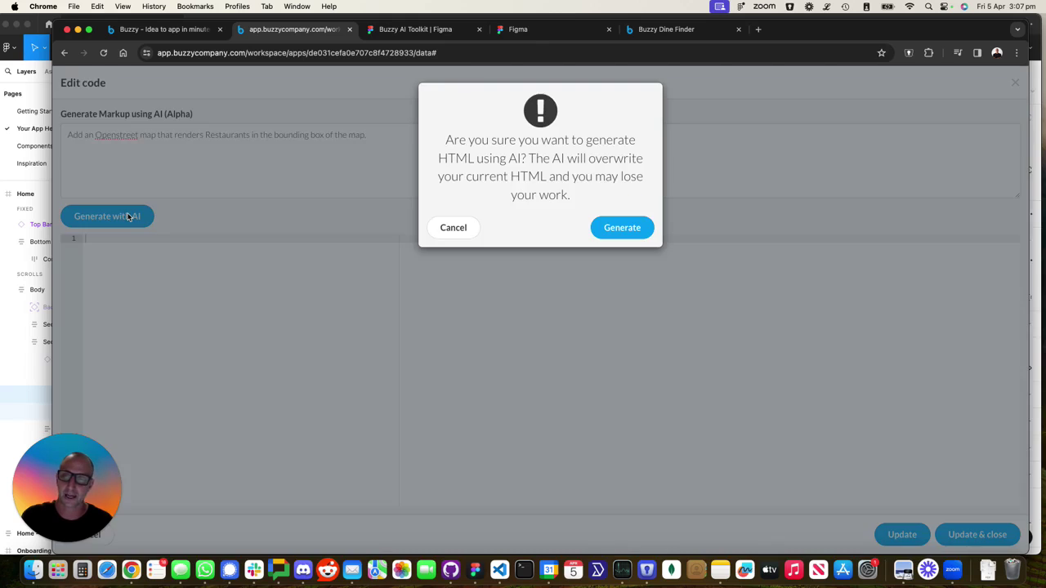
pyautogui.click(617, 227)
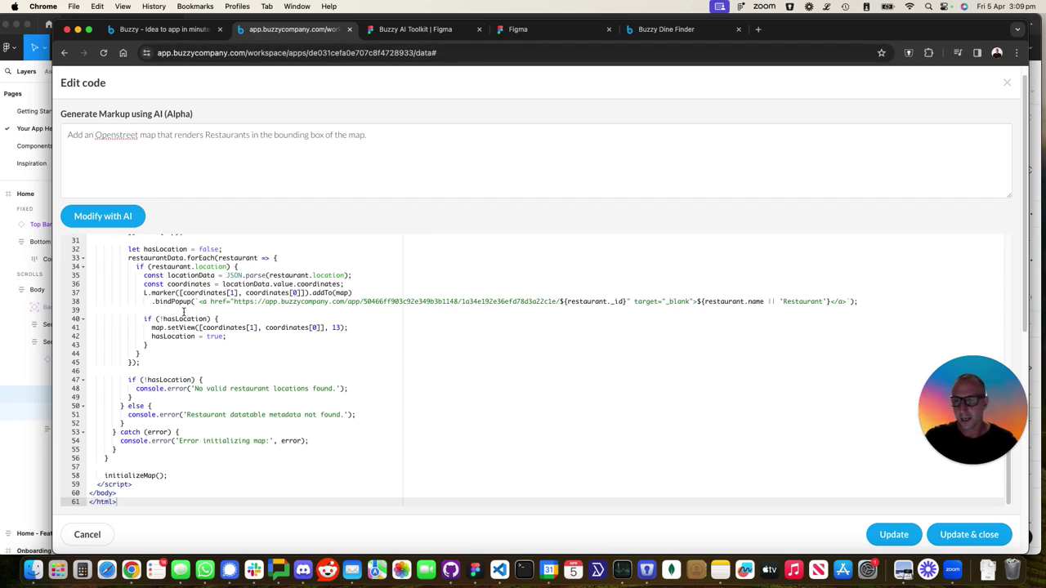
pyautogui.scroll(2, 188, 319)
pyautogui.scroll(4, 186, 312)
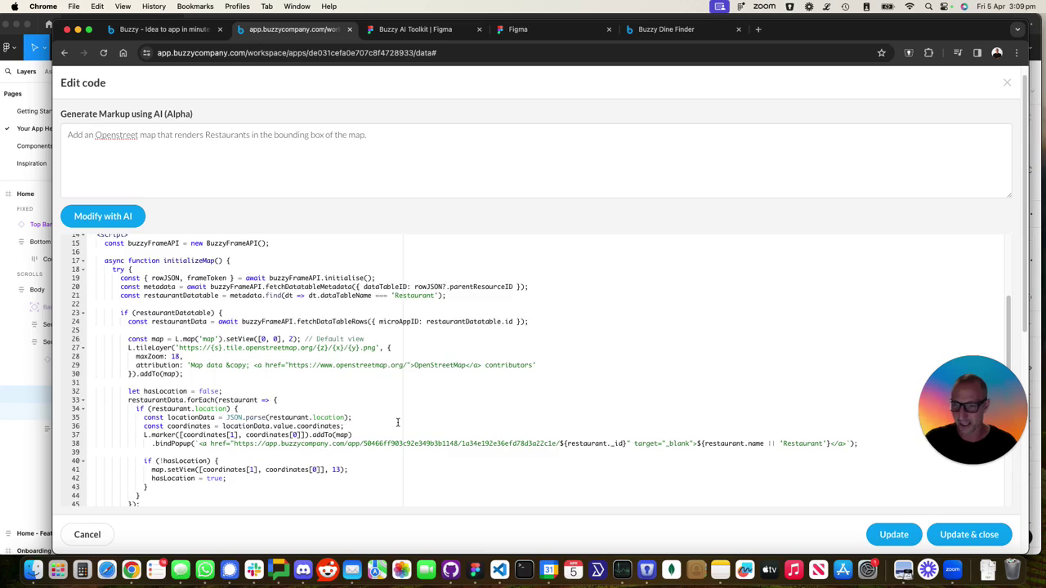
pyautogui.scroll(2, 398, 422)
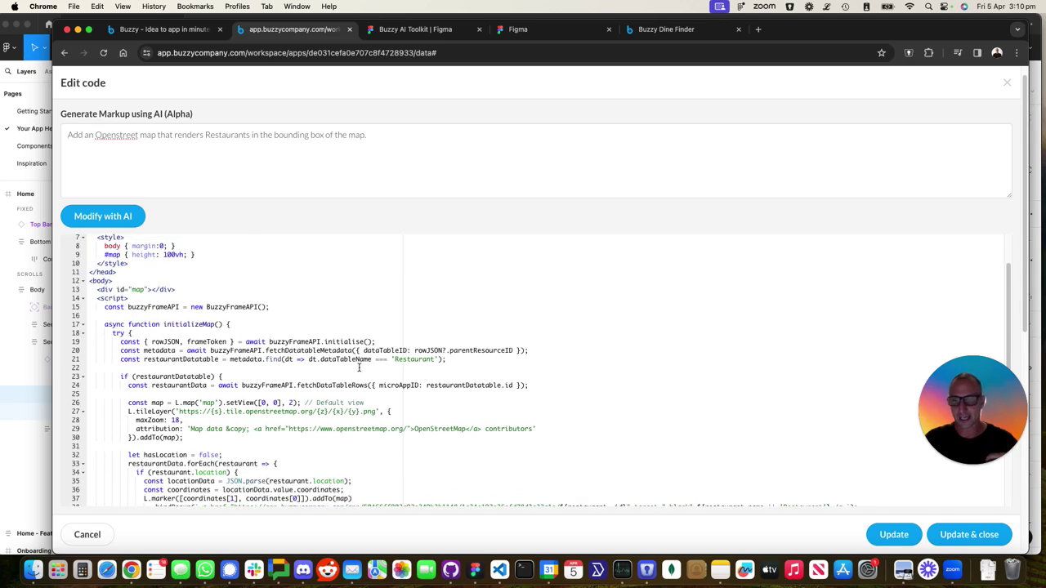
pyautogui.scroll(-2, 319, 384)
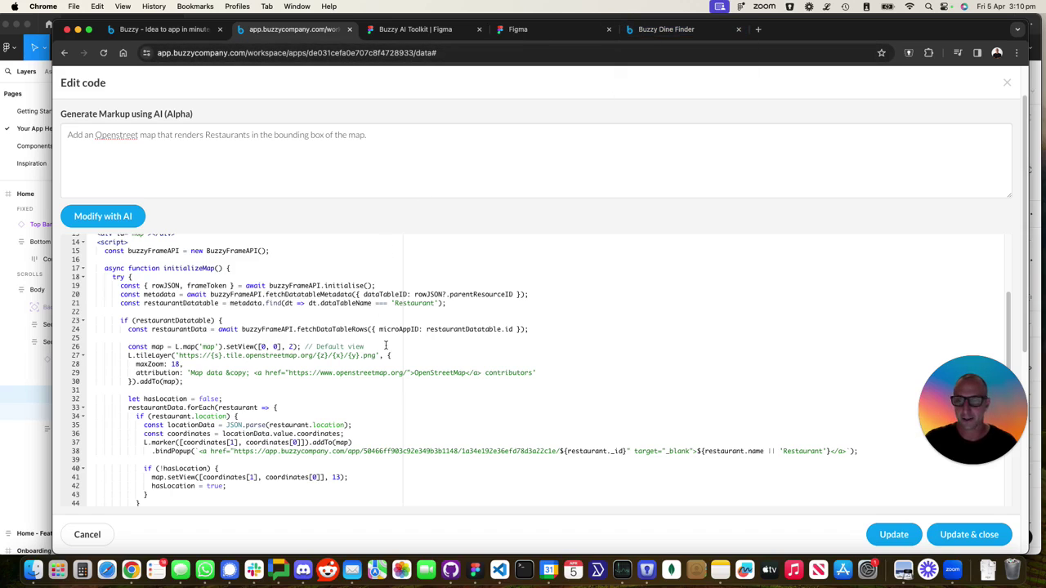
pyautogui.scroll(3, 386, 345)
pyautogui.scroll(1, 386, 345)
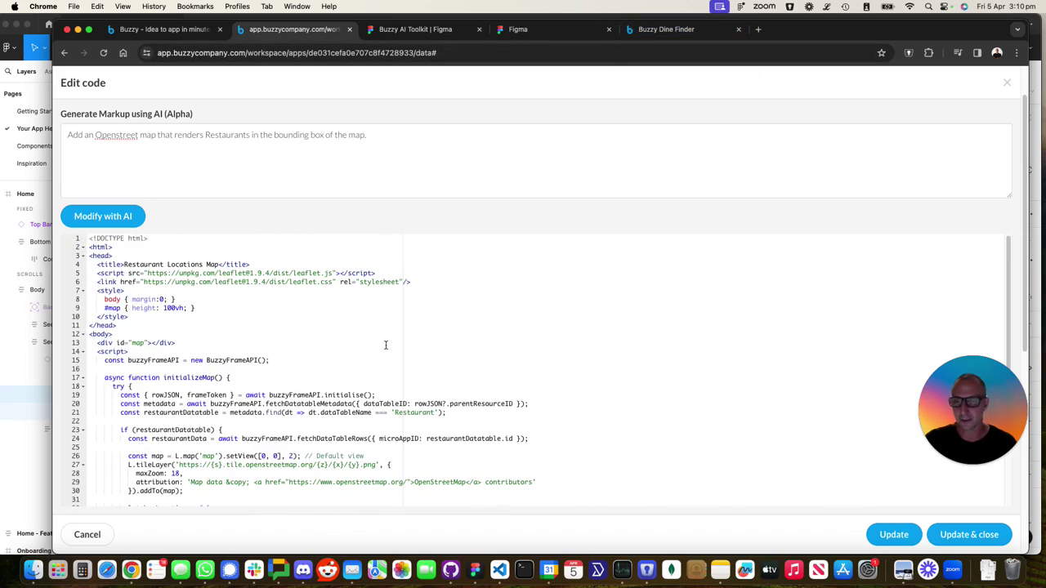
# Reload the running Dine Finder app and scroll down to its new OpenStreetMap map
pyautogui.click(639, 36)
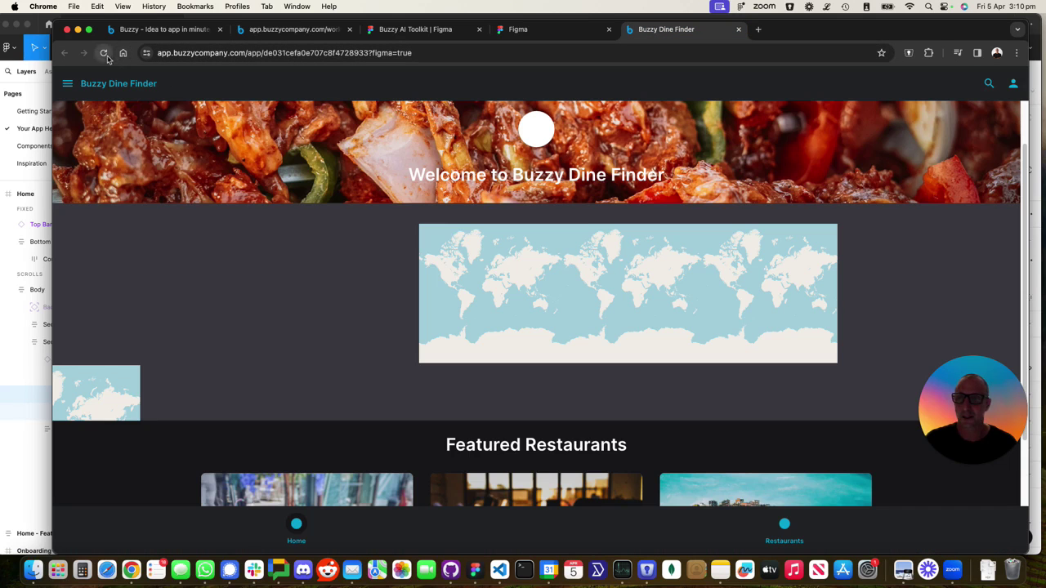
pyautogui.click(104, 54)
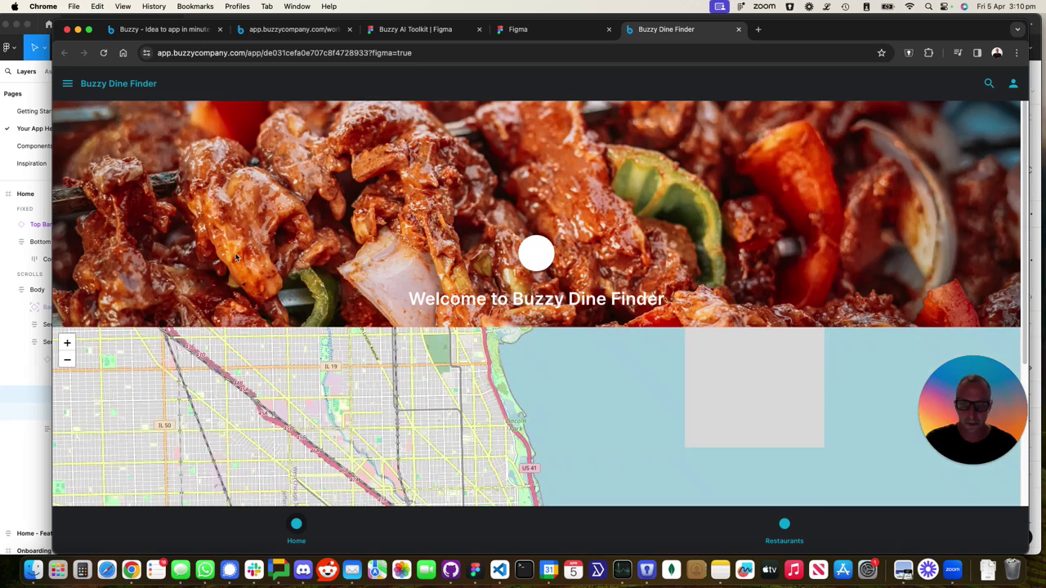
pyautogui.scroll(-3, 235, 279)
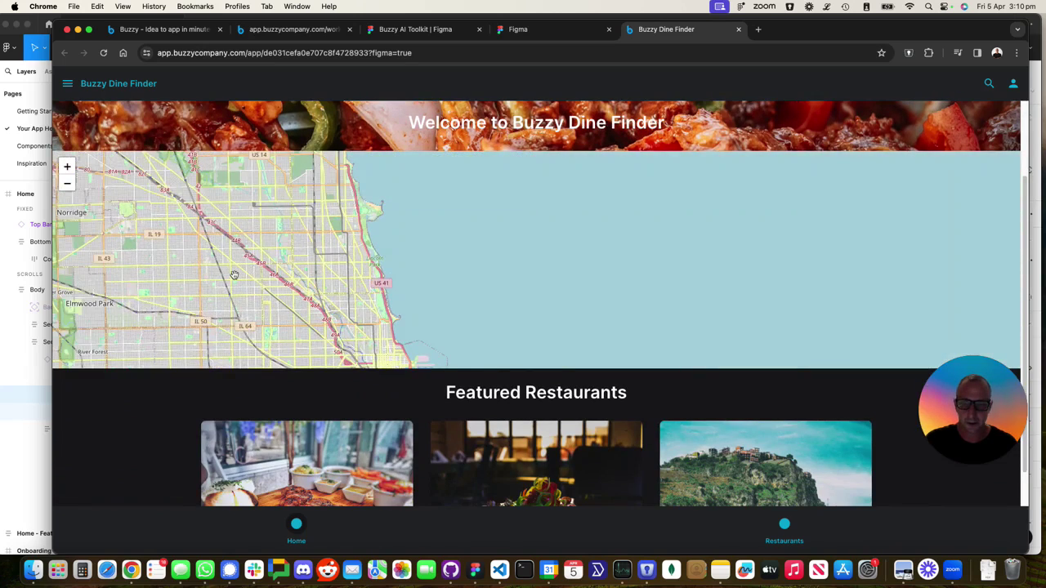
pyautogui.scroll(-2, 235, 279)
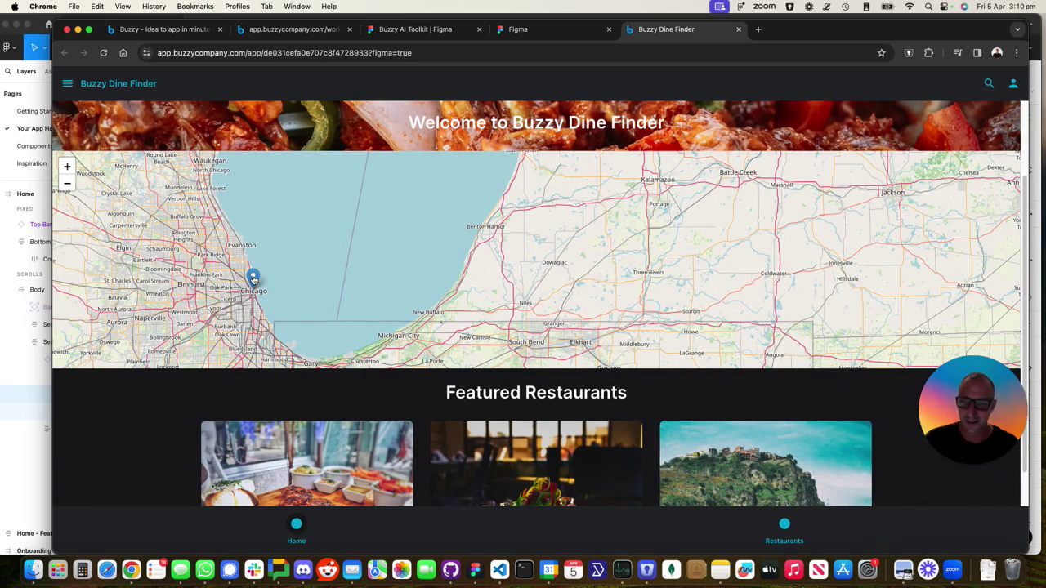
# Reveal the Sizzle Steakhouse name on the Chicago map marker
pyautogui.click(253, 278)
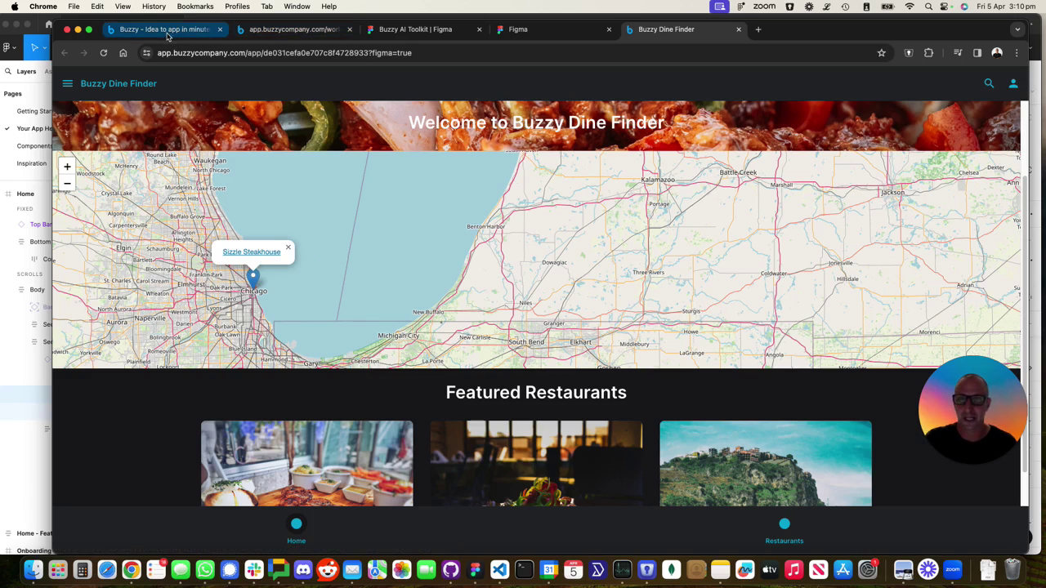
pyautogui.scroll(-2, 188, 249)
pyautogui.scroll(-2, 188, 250)
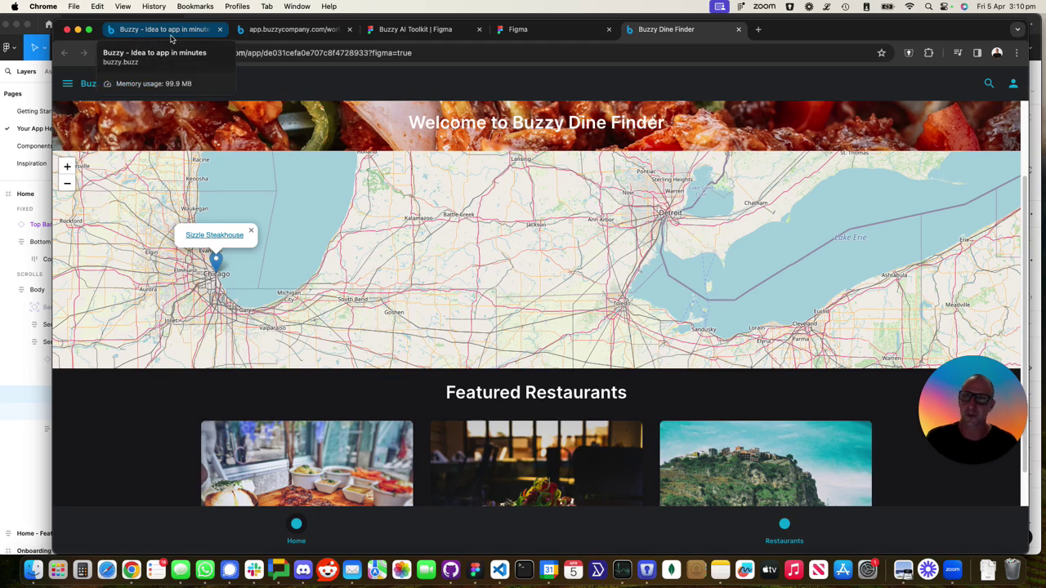
pyautogui.click(290, 29)
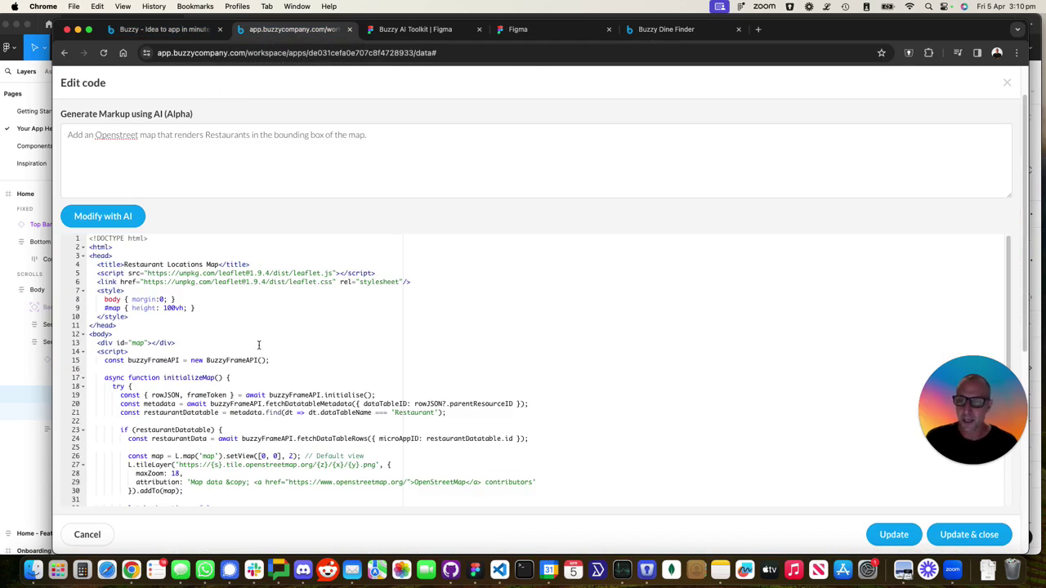
pyautogui.scroll(-5, 259, 345)
pyautogui.scroll(-3, 259, 345)
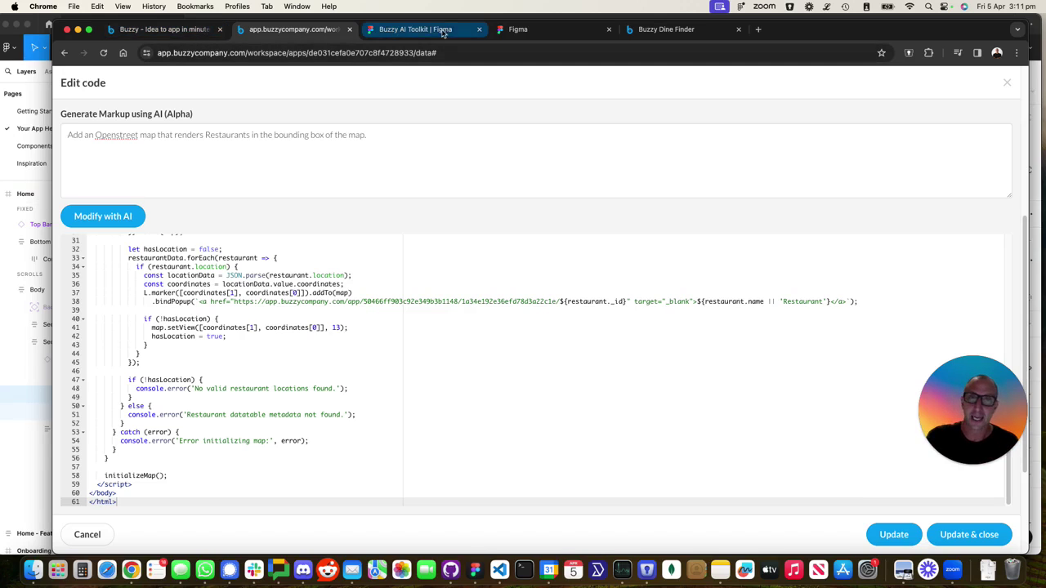
# Return to the buzzy.buzz homepage tab showing "We've started creating your app"
pyautogui.click(203, 29)
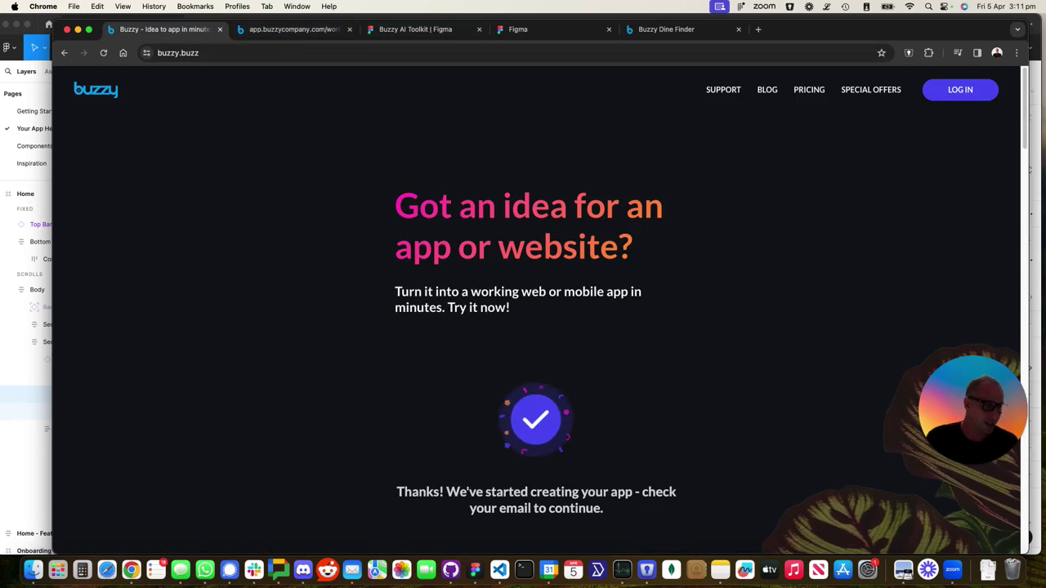
pyautogui.moveTo(845, 201); pyautogui.dragTo(35, 247)
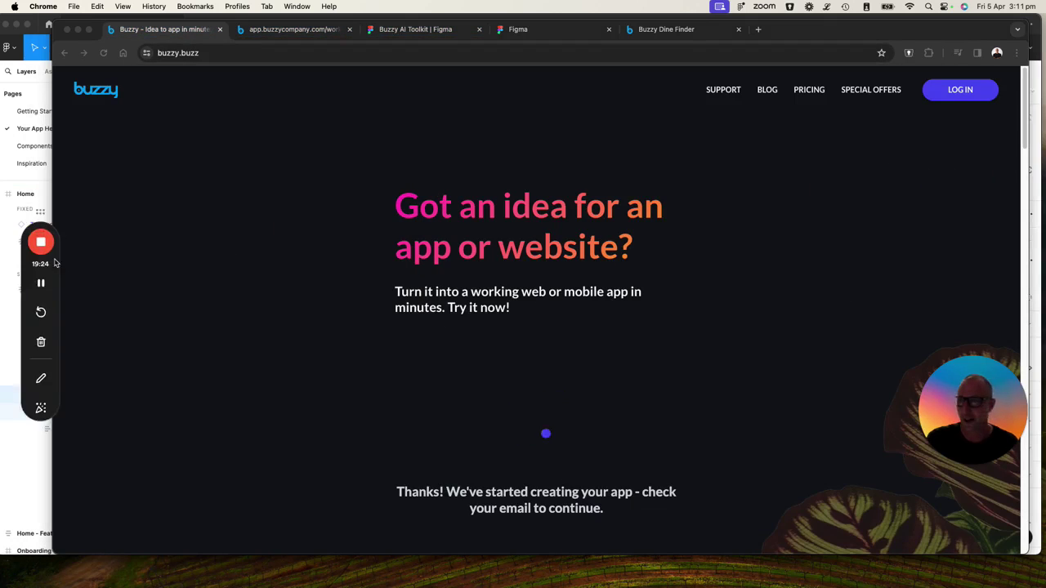